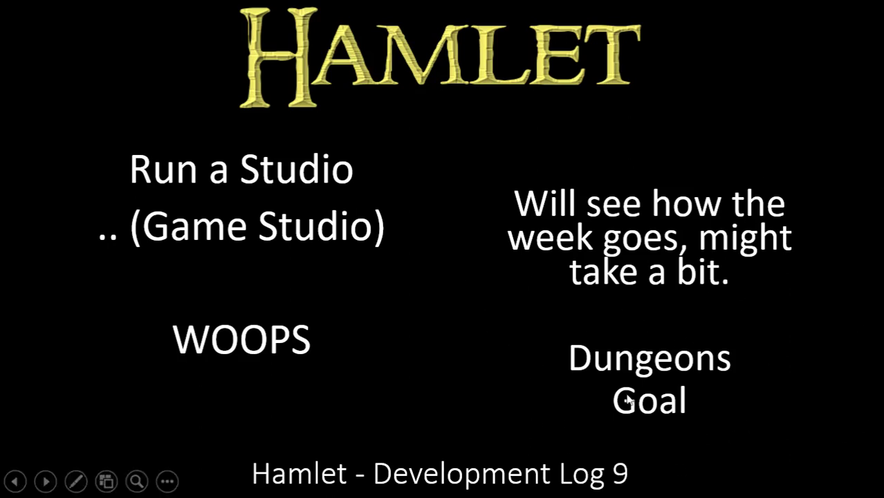
Step: Switch to the Unity CubeScene project, hide the Game view's statistics overlay and toggle its VSync option
key(alt+Tab)
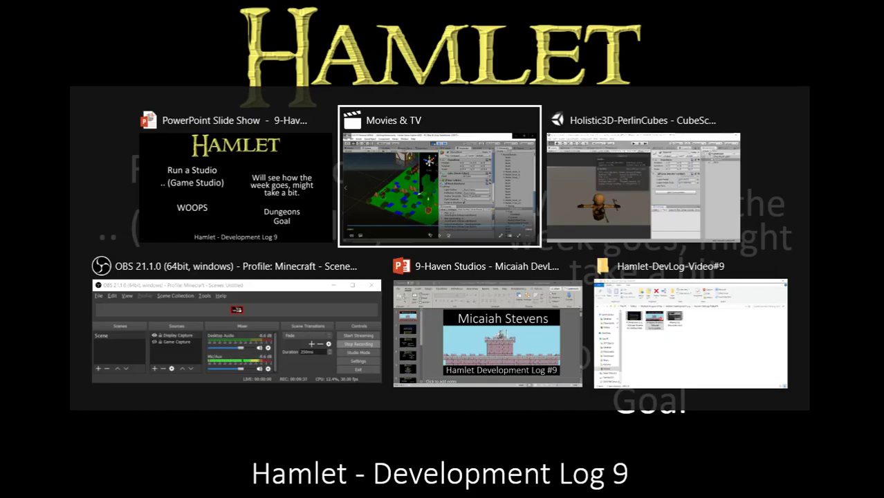
key(alt+Tab)
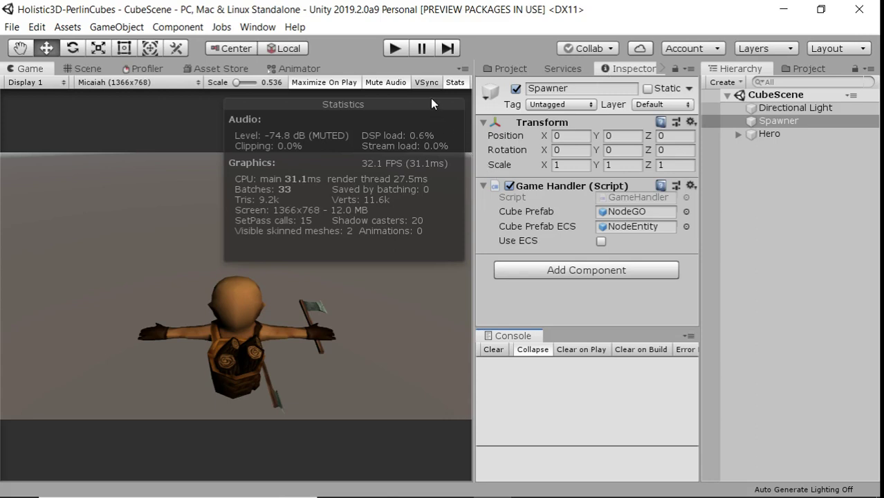
click(399, 83)
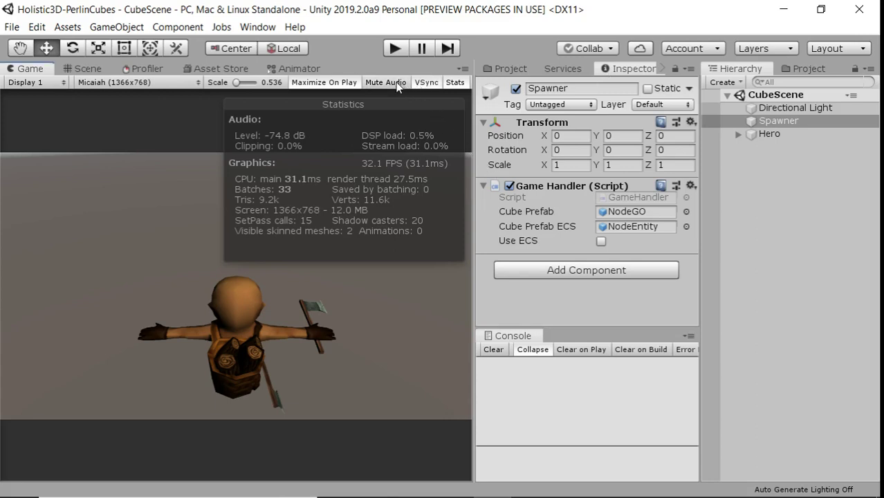
click(398, 84)
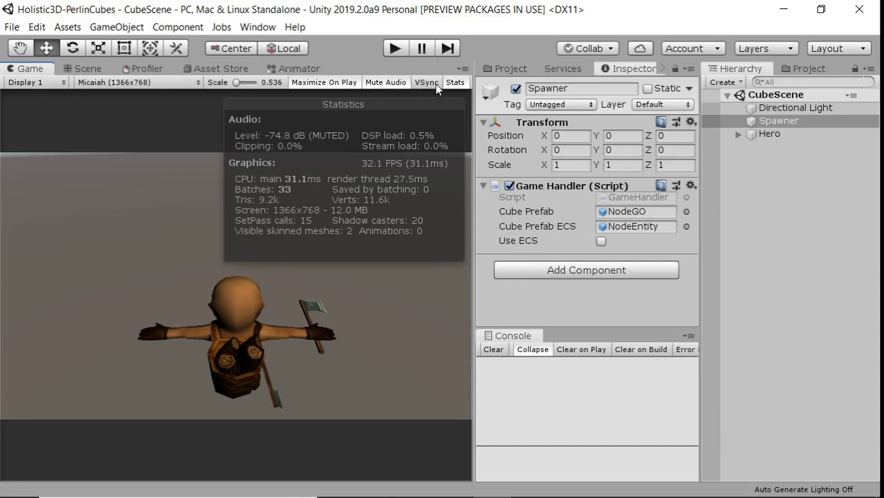
click(454, 82)
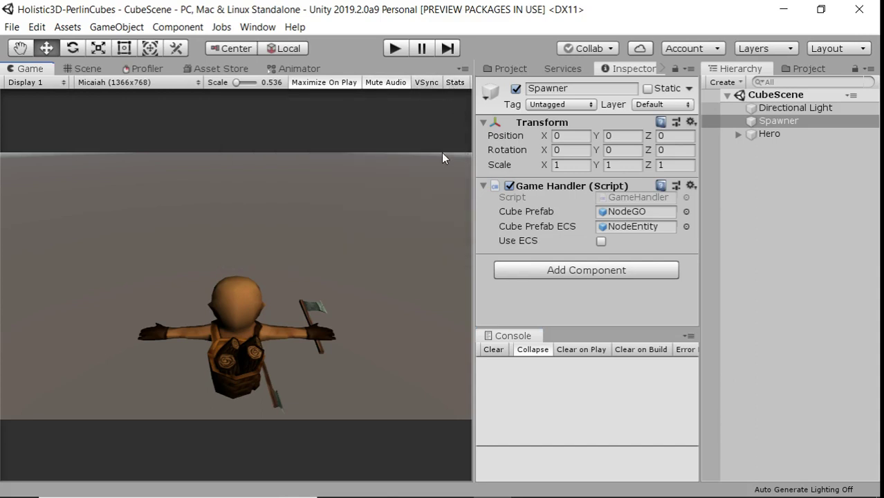
click(433, 82)
Step: Run CubeScene in play mode, stop it and start the run again
click(404, 52)
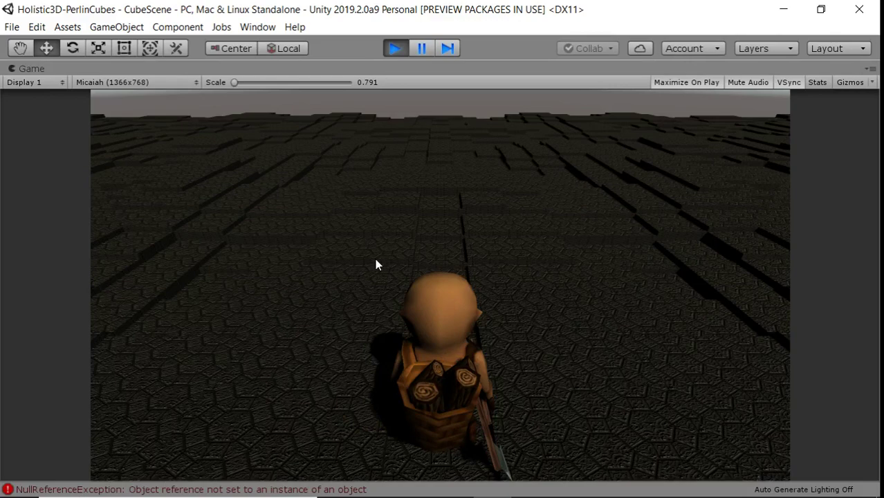
key(ctrl+p)
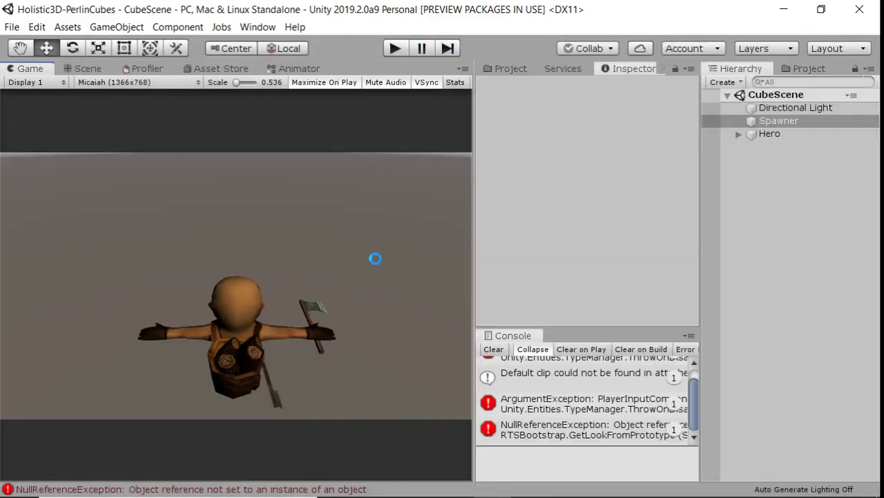
key(ctrl+p)
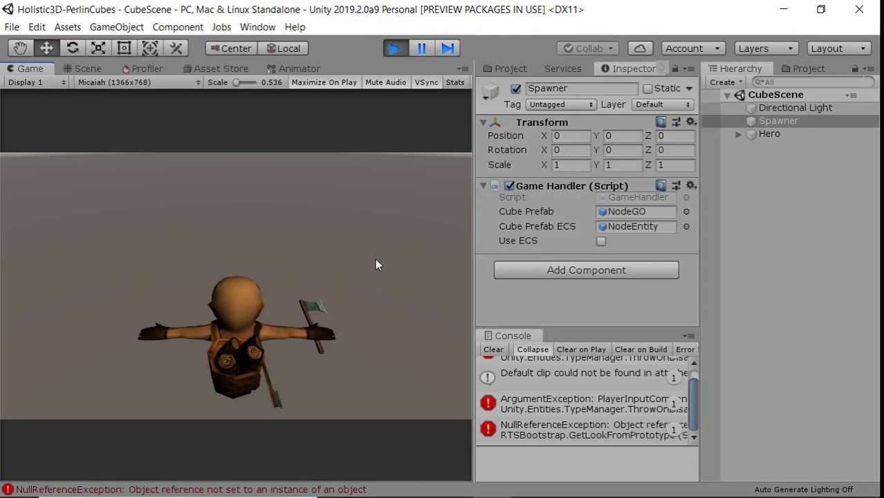
Step: Turn the hero character back and forth in the running scene to examine the cube terrain in different directions
key(Left)
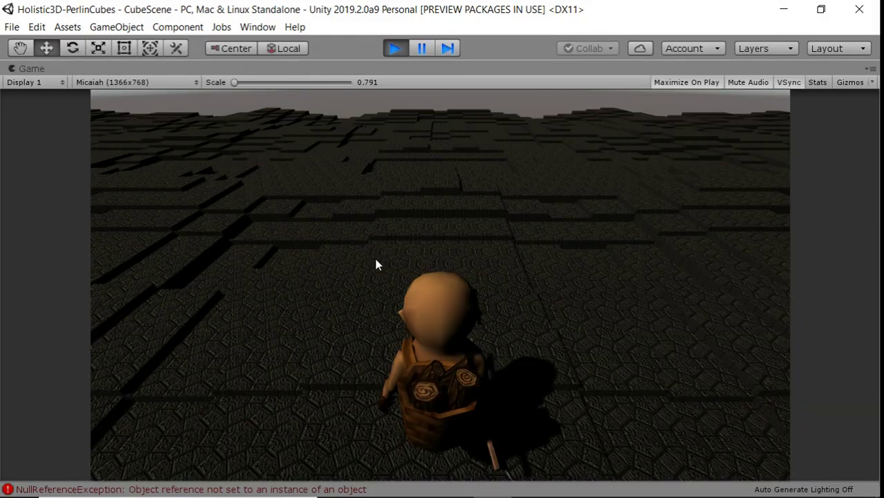
key(Right)
key(Left)
key(Right)
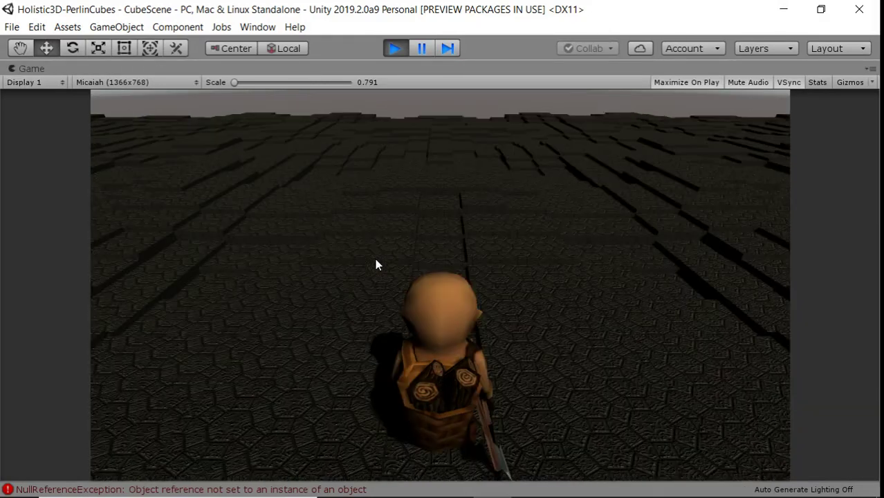
key(Right)
key(Left)
key(Left)
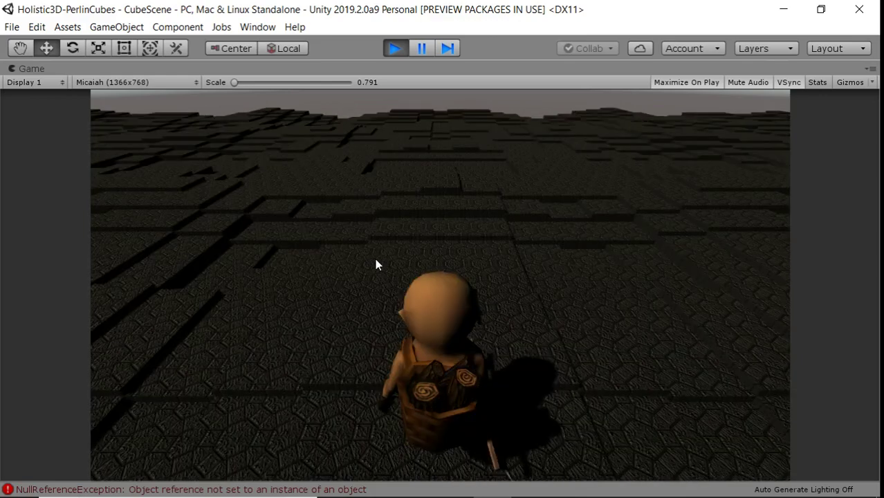
key(Left)
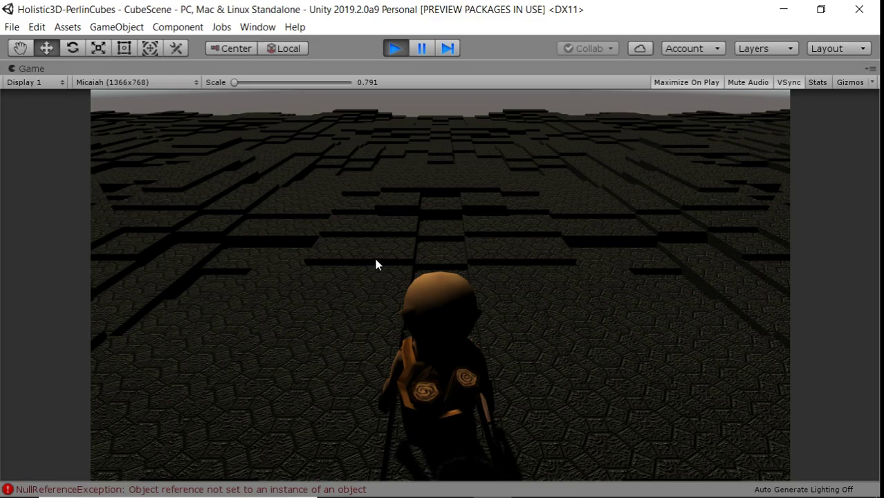
key(Left)
key(Up)
key(Right)
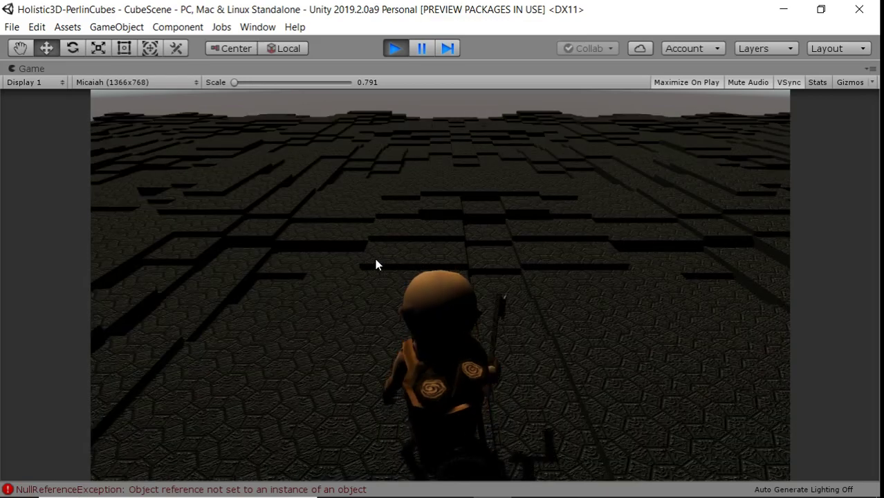
Step: Walk the hero forward across the stepped cube terrain, turning repeatedly, to test movement and terrain following
key(w)
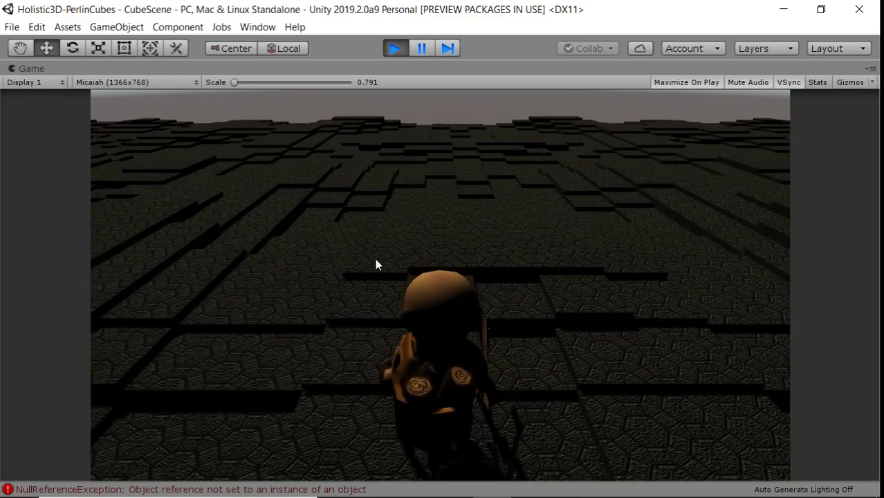
key(w)
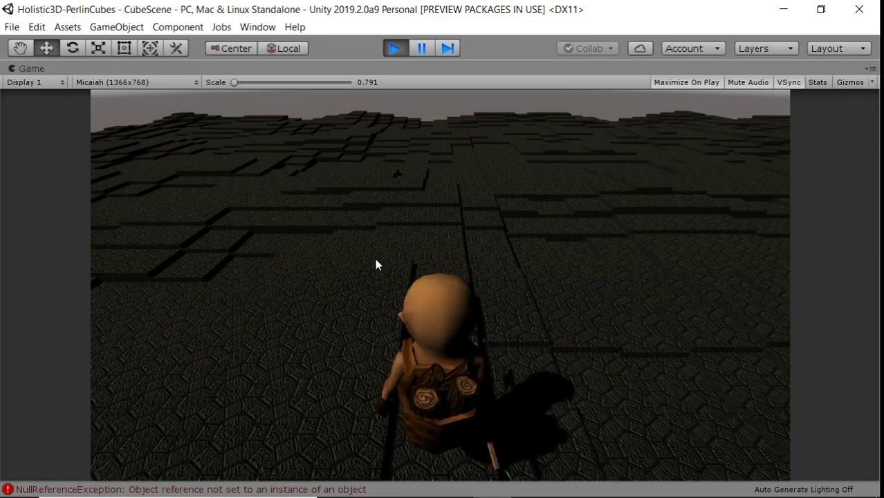
key(w)
key(a)
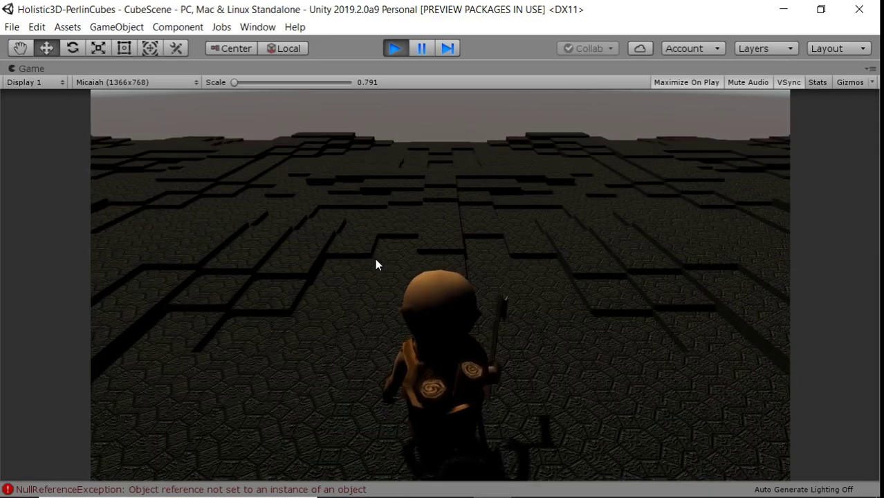
key(d)
key(w)
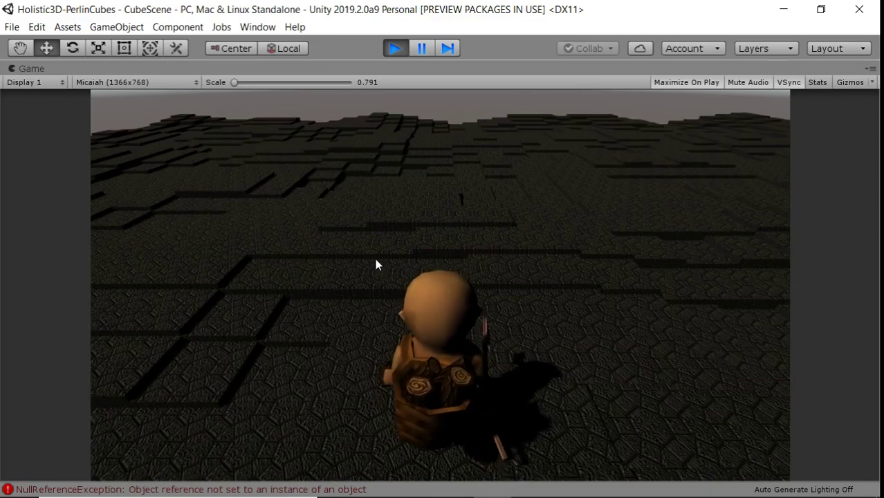
key(w)
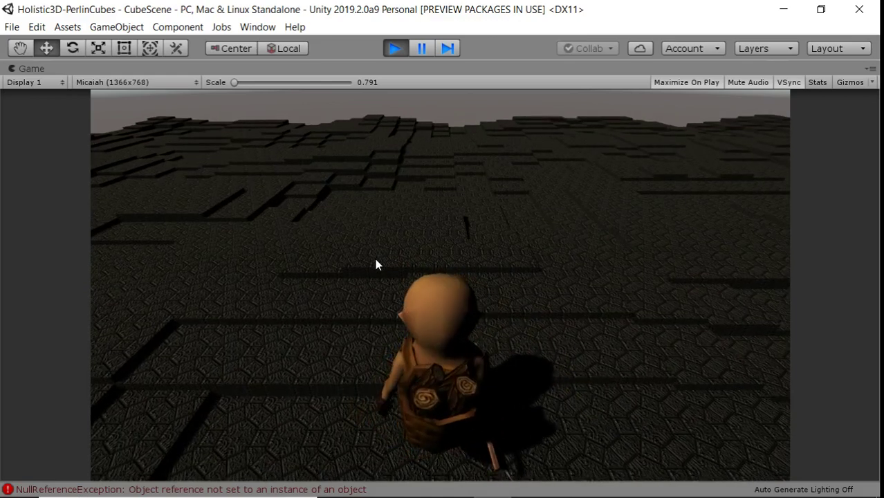
key(w)
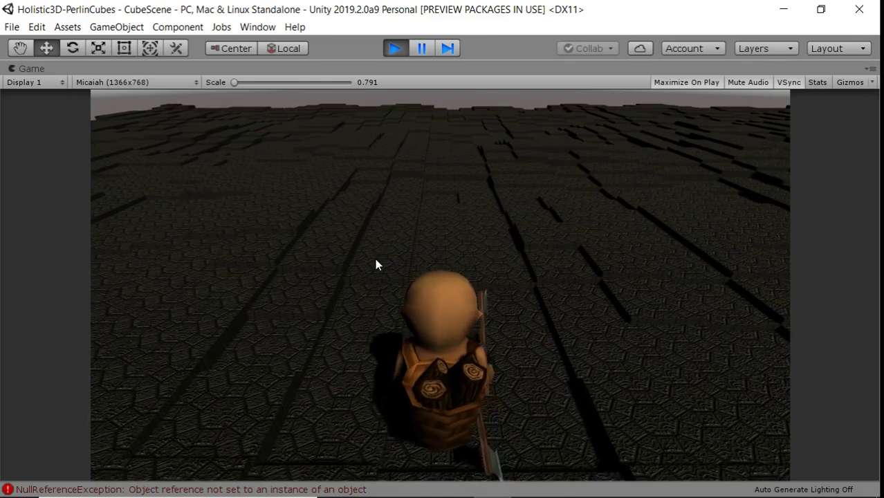
key(w)
key(d)
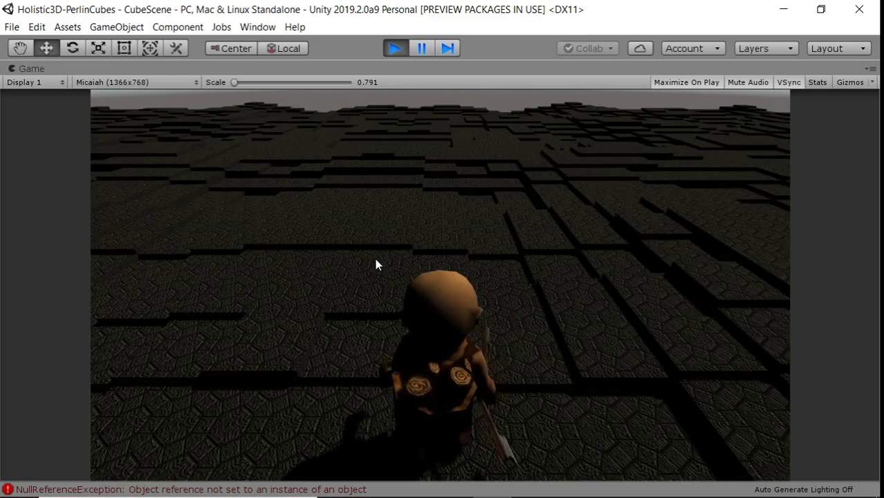
key(w)
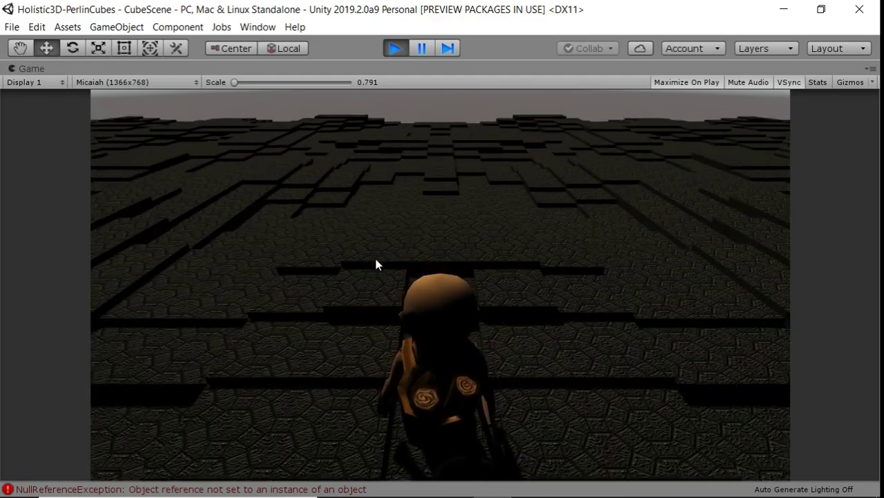
key(w)
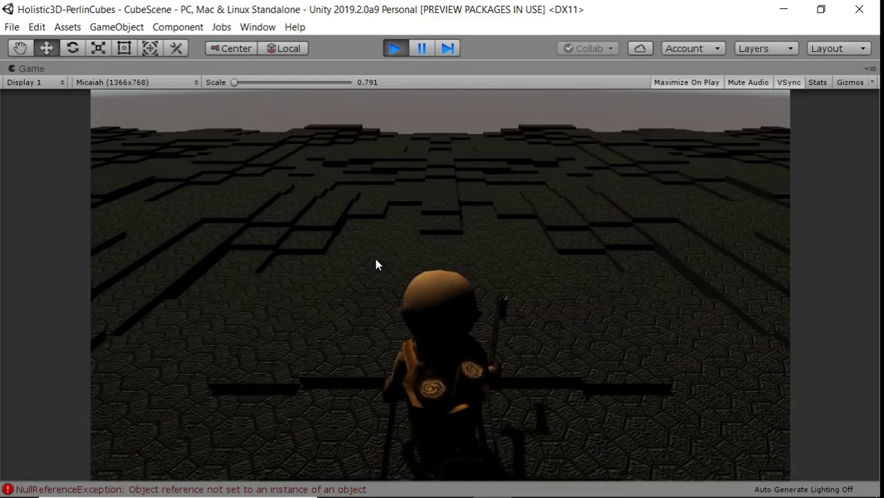
key(w)
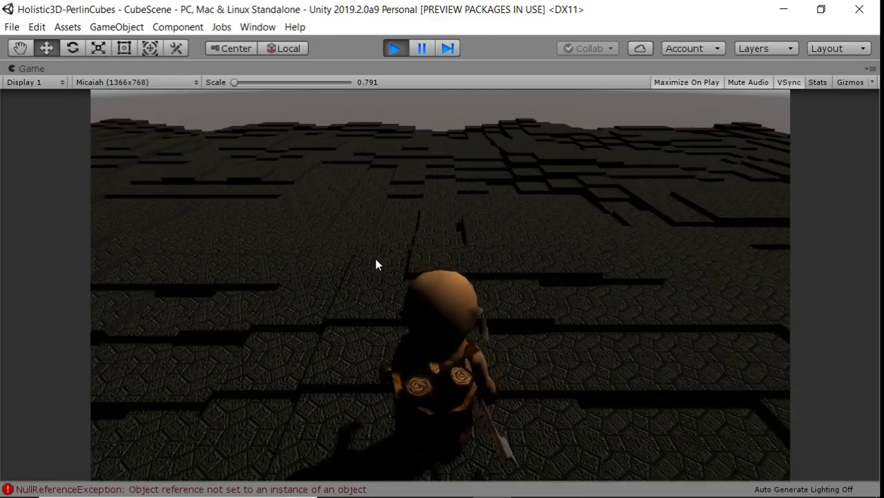
key(w)
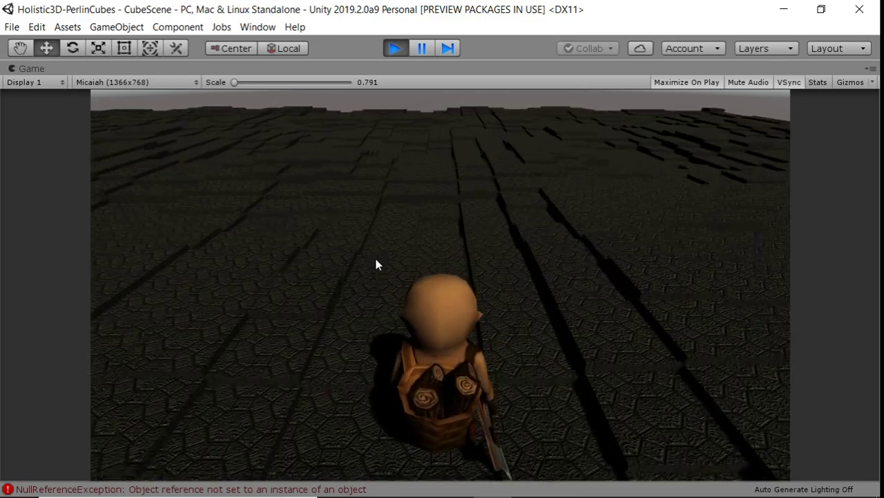
key(w)
key(d)
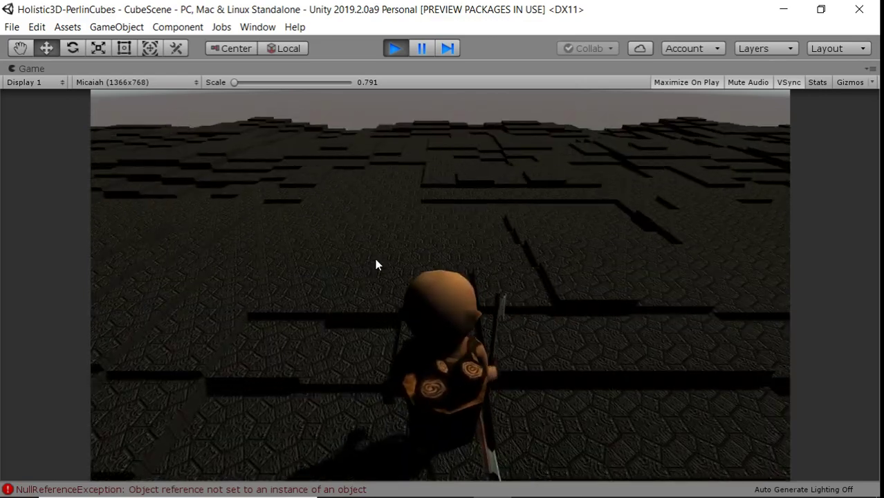
key(w)
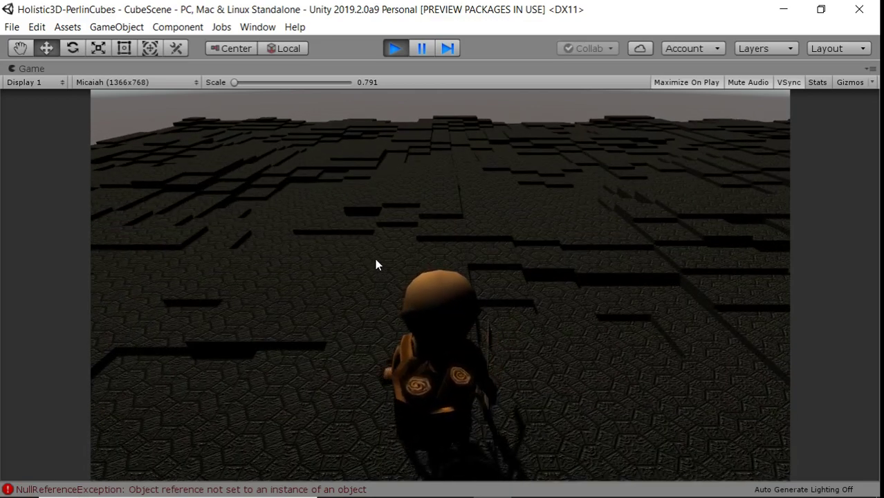
key(w)
key(d)
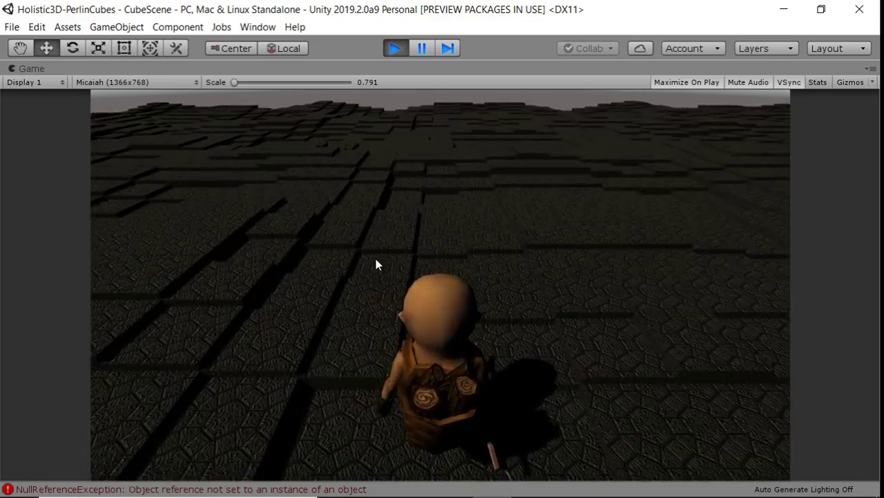
key(w)
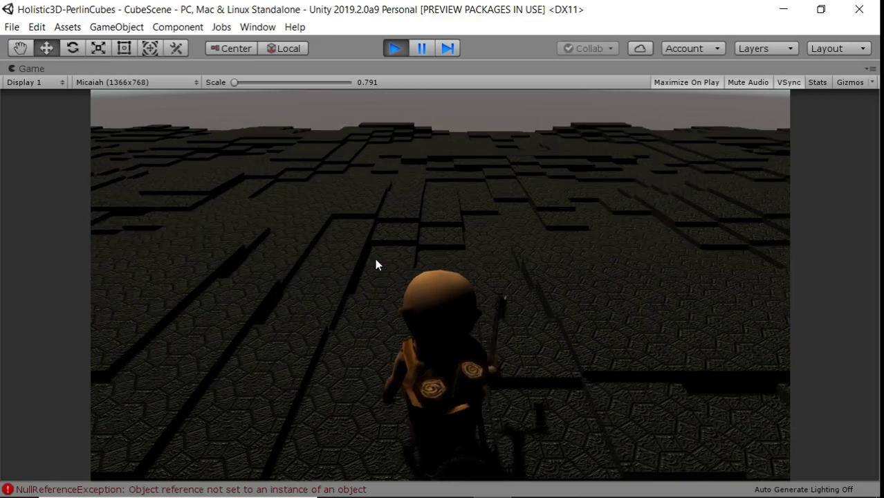
key(w)
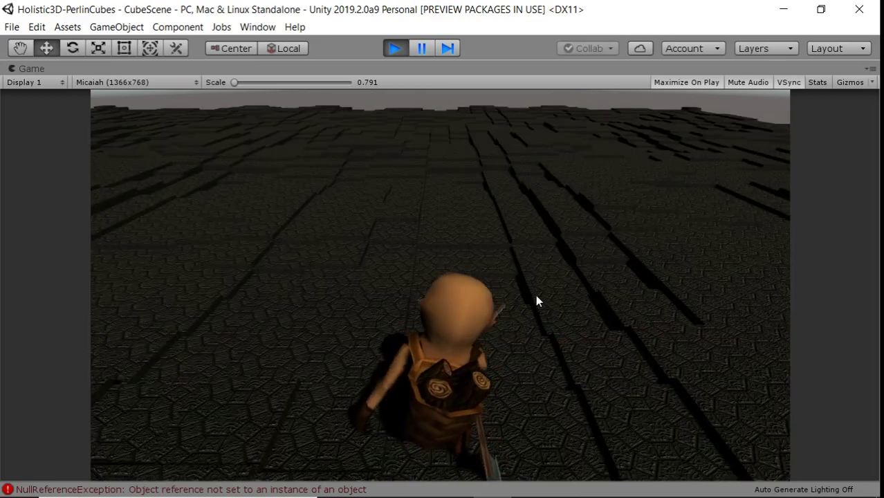
key(w)
key(d)
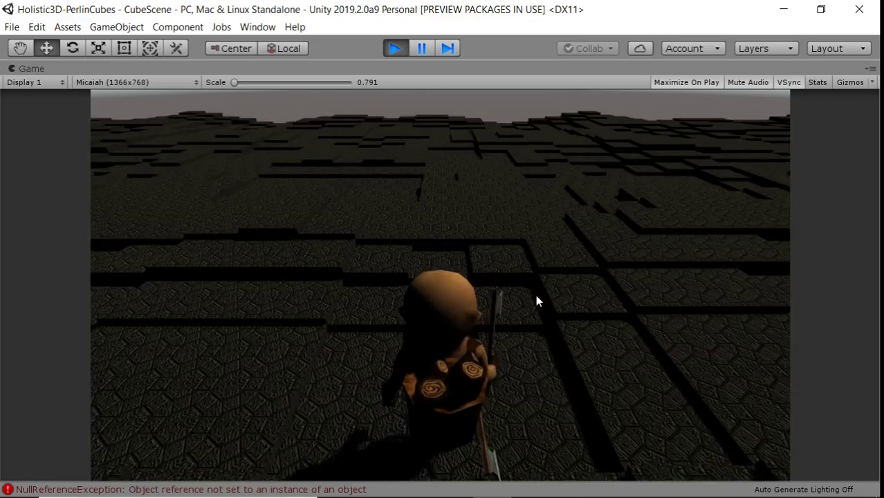
key(w)
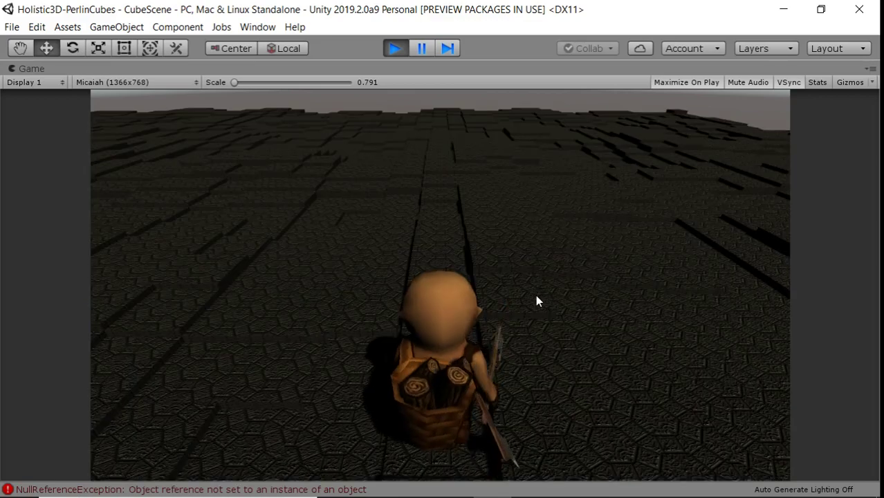
key(w)
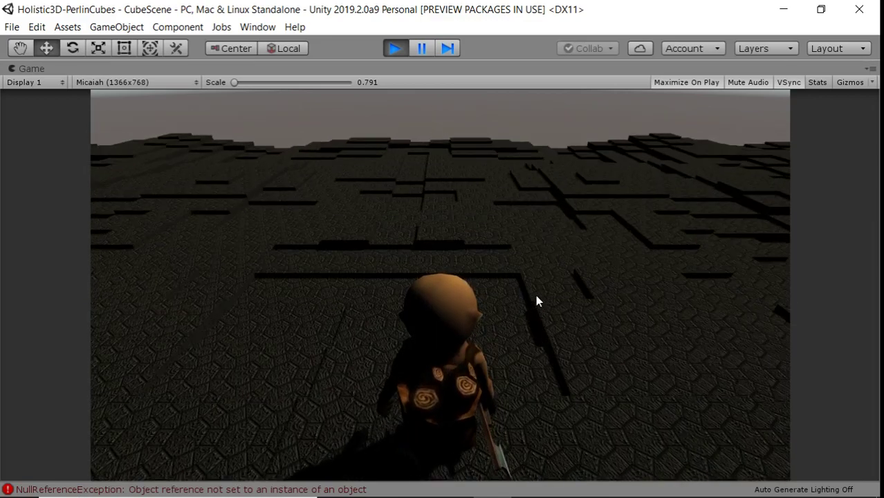
key(w)
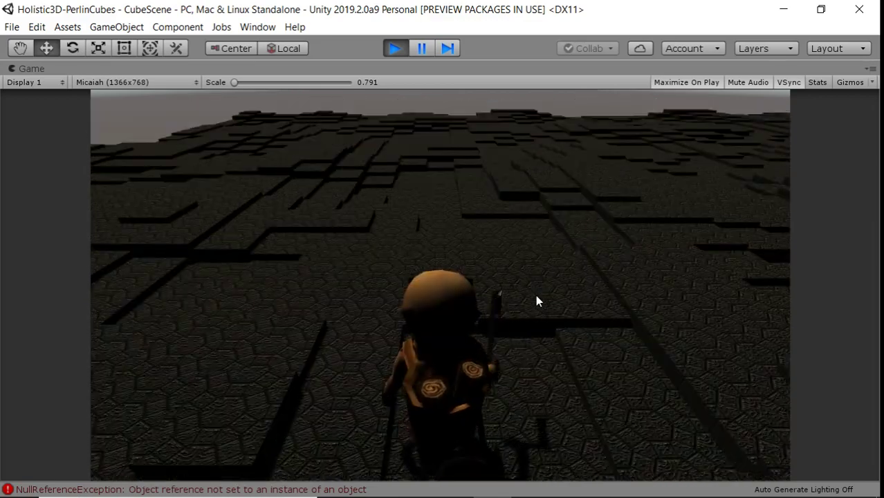
key(w)
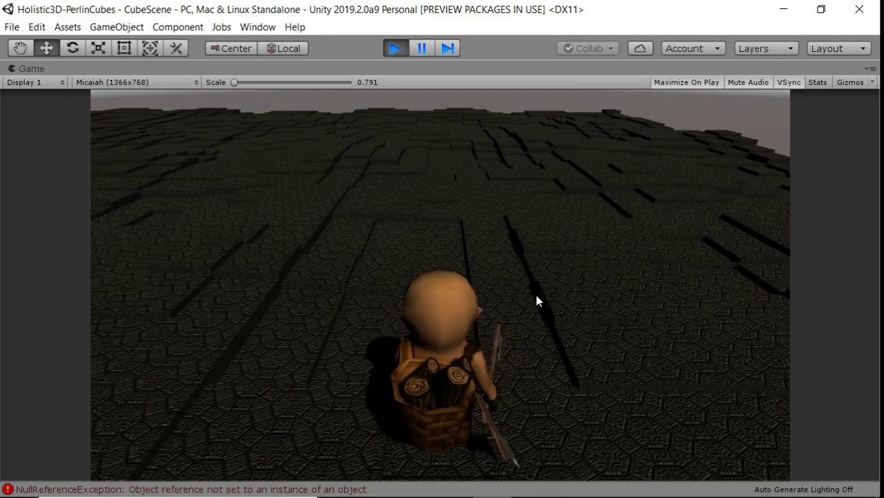
key(a)
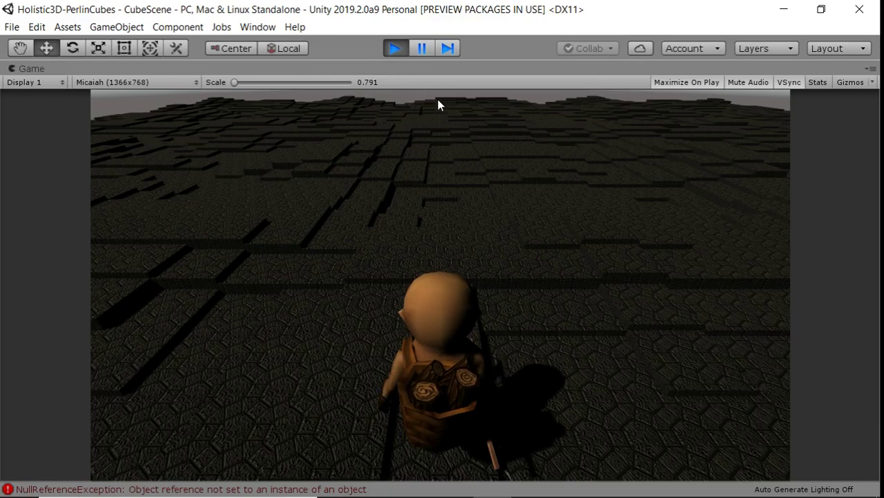
Step: Keep walking the hero across the stepped cube terrain, changing direction between stretches, to examine how the terrain continues in every direction
key(w)
key(w)
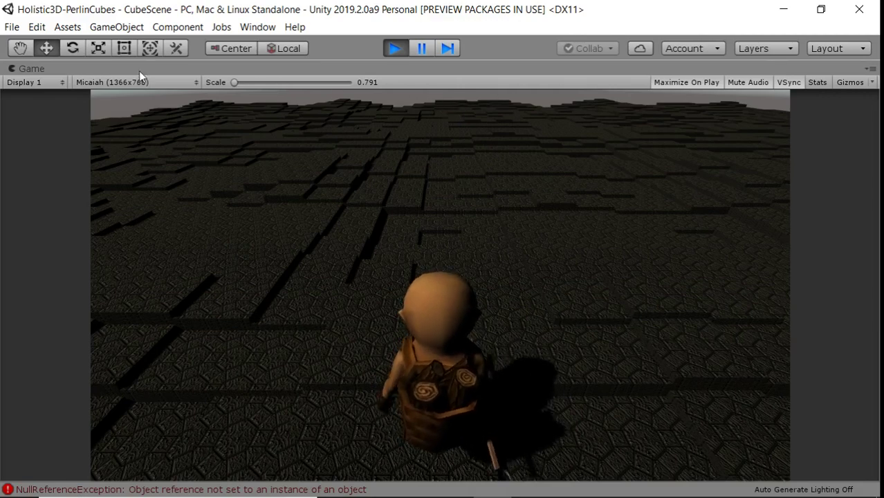
key(w)
key(d)
key(w)
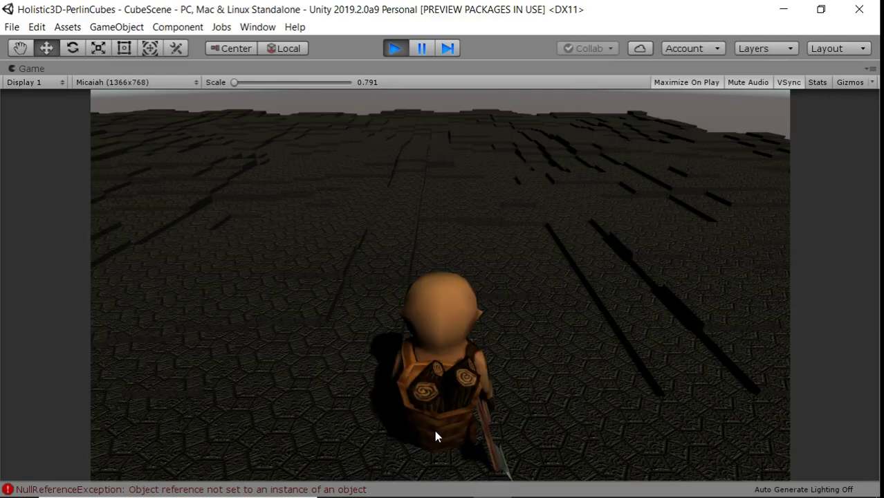
key(w)
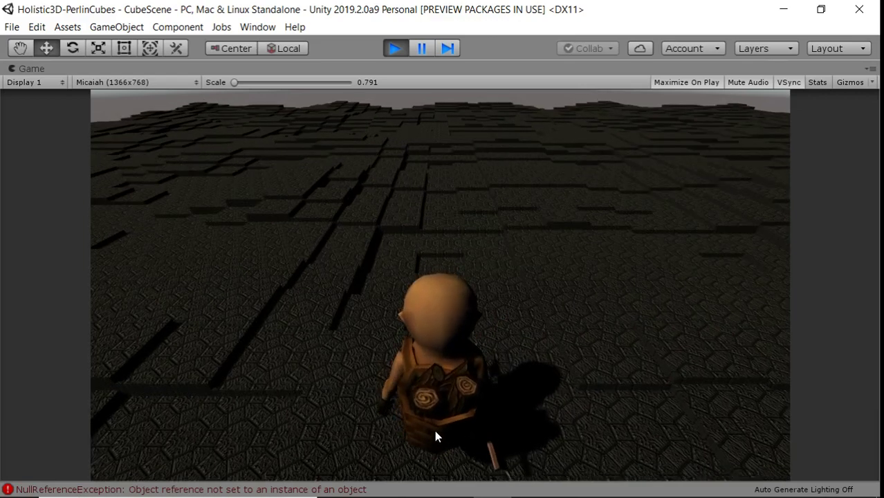
key(w)
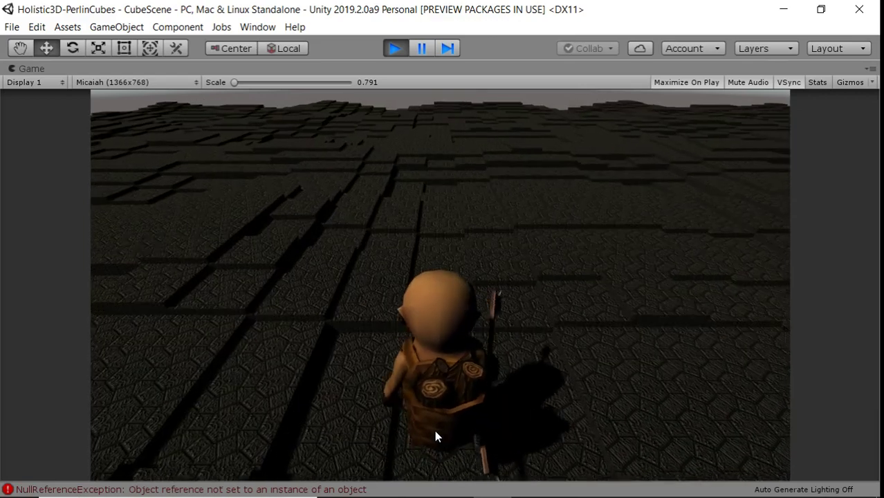
key(w)
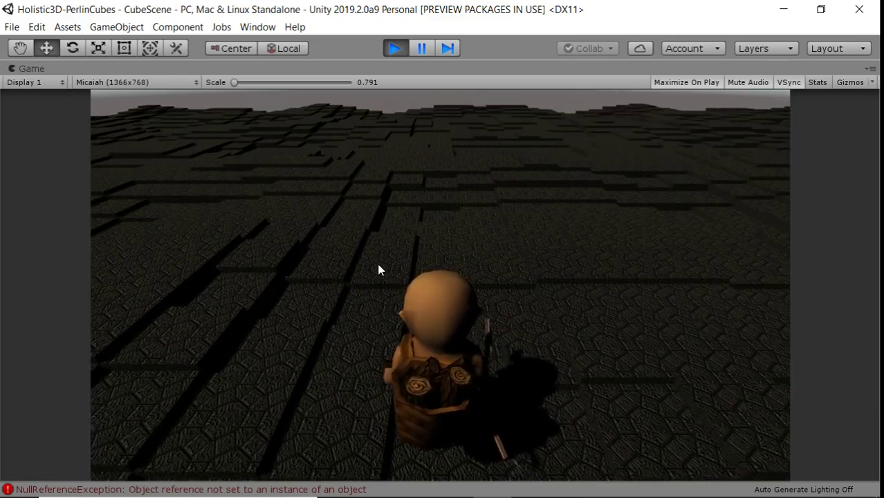
key(w)
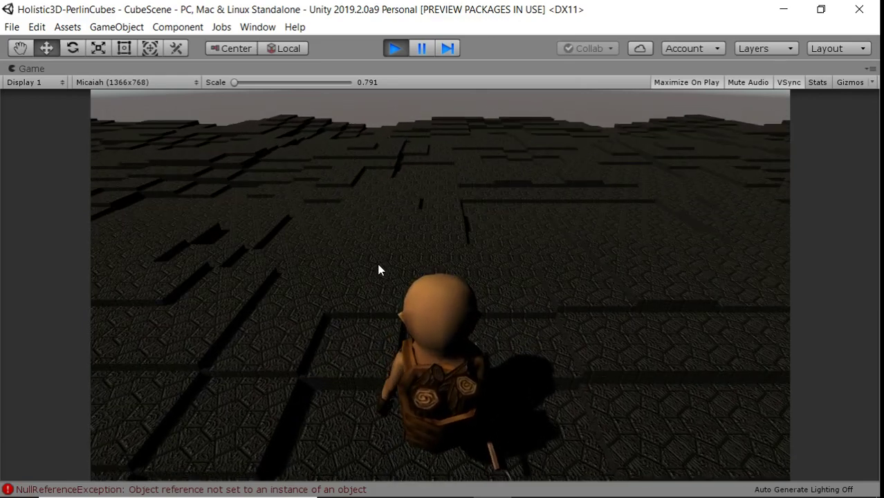
key(w)
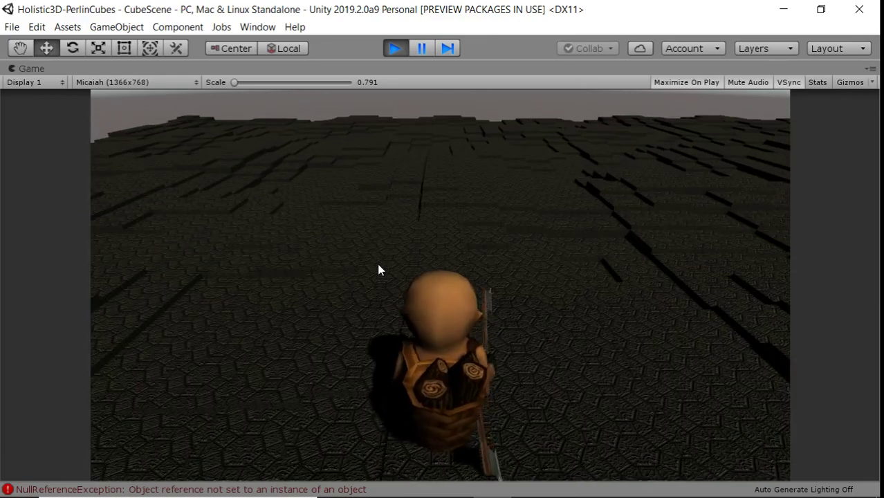
key(w)
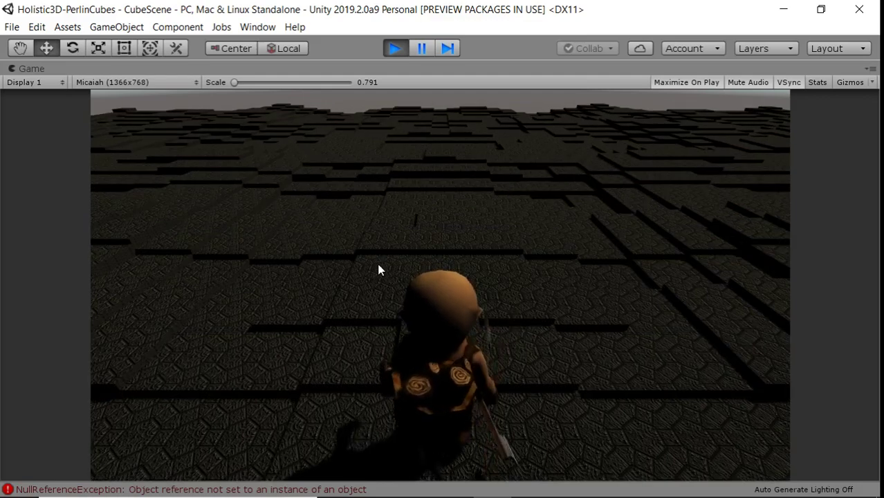
key(w)
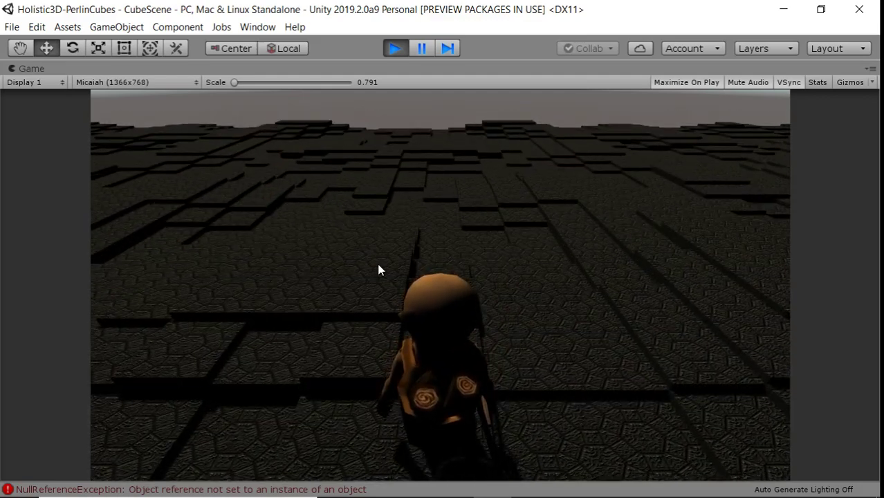
key(w)
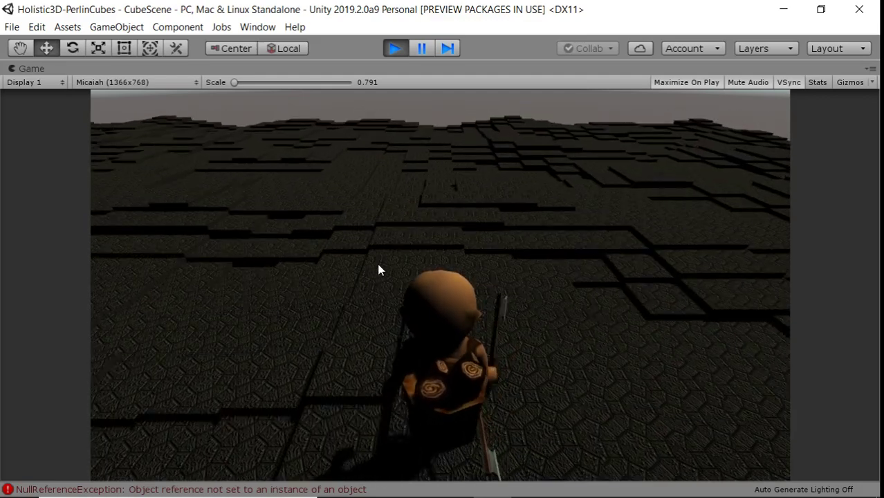
key(w)
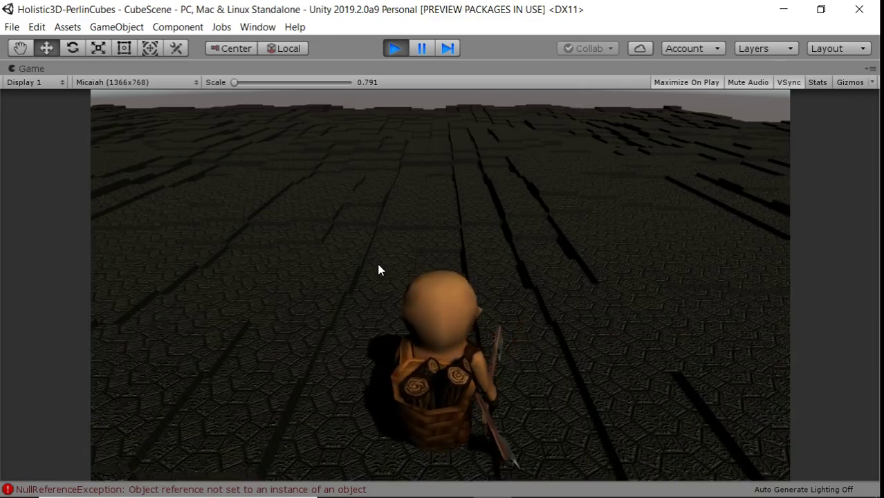
key(w)
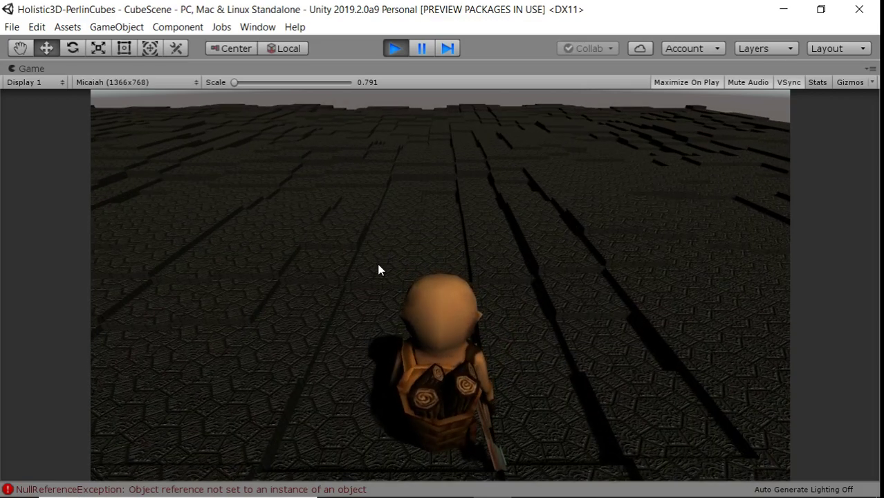
key(w)
key(d)
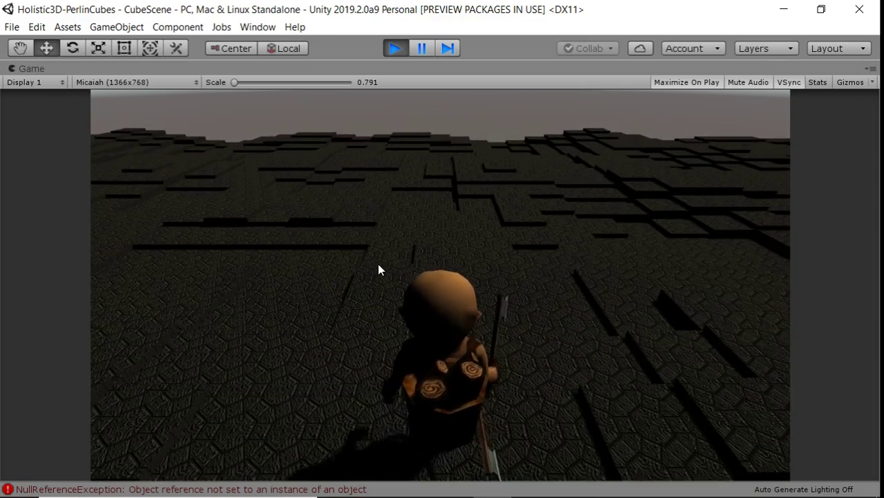
key(w)
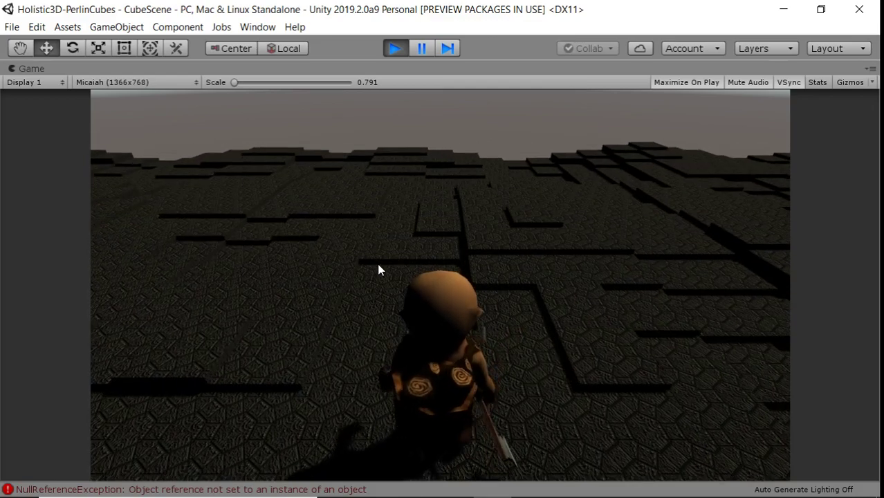
key(w)
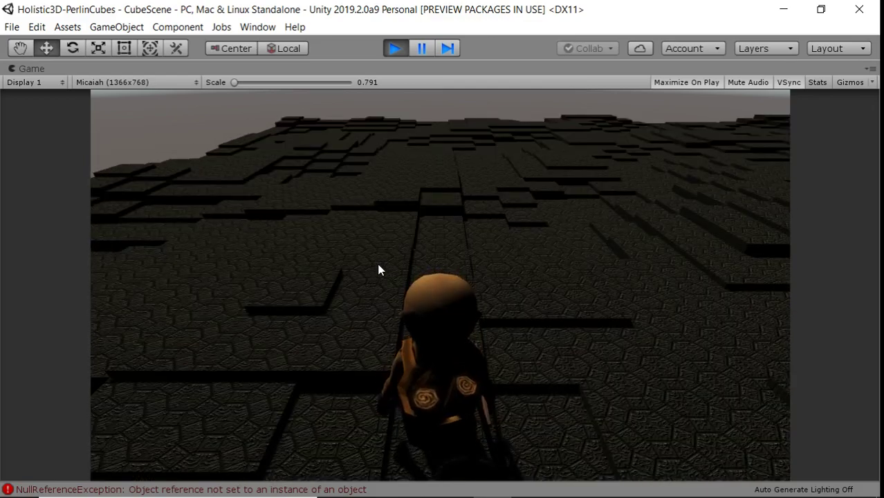
key(w)
key(d)
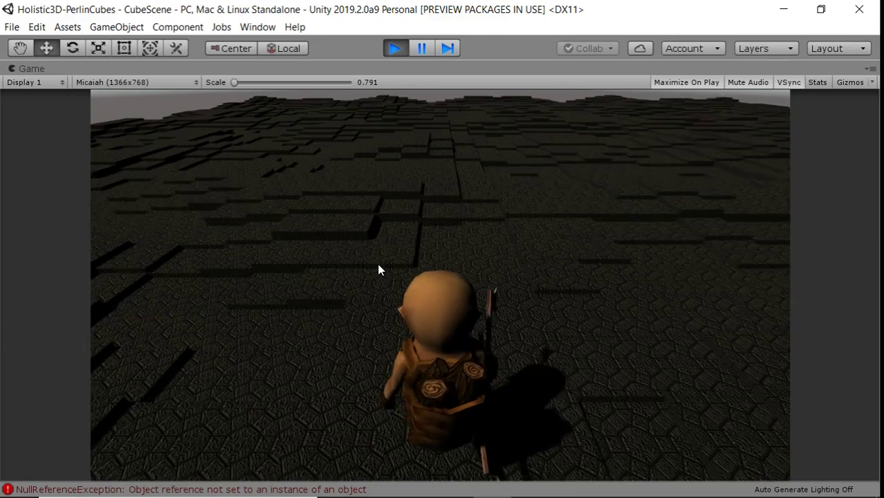
key(w)
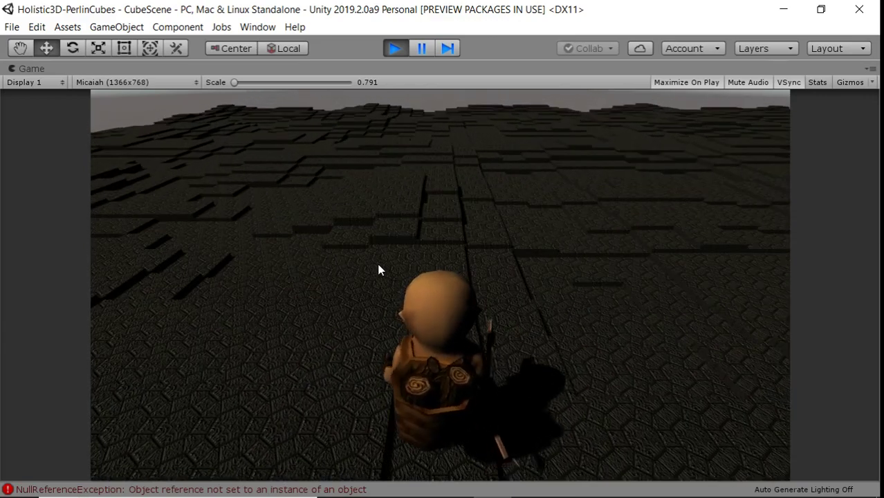
key(w)
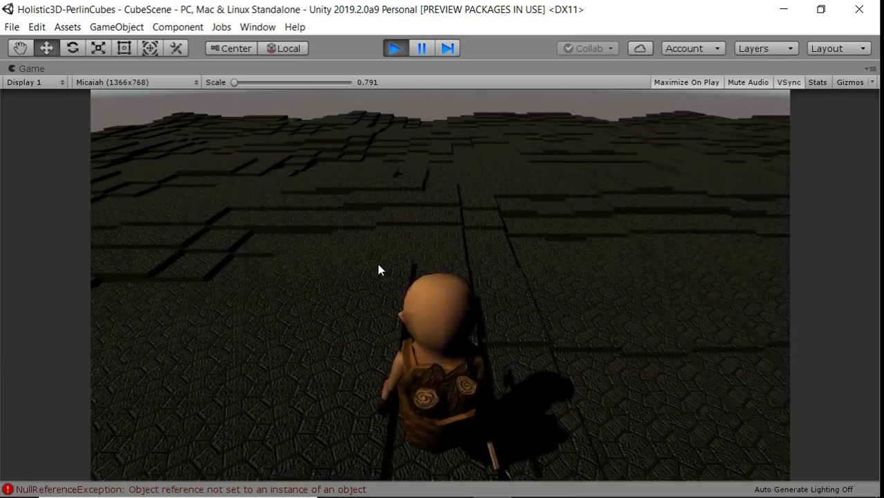
key(w)
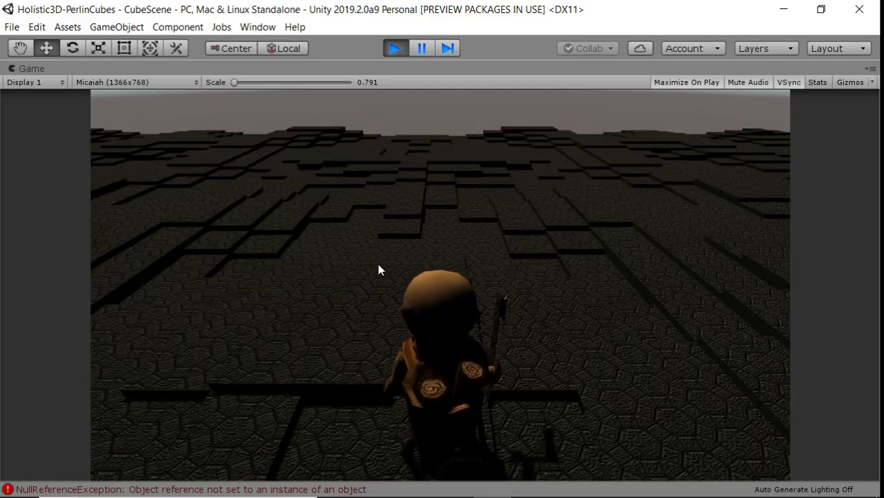
key(w)
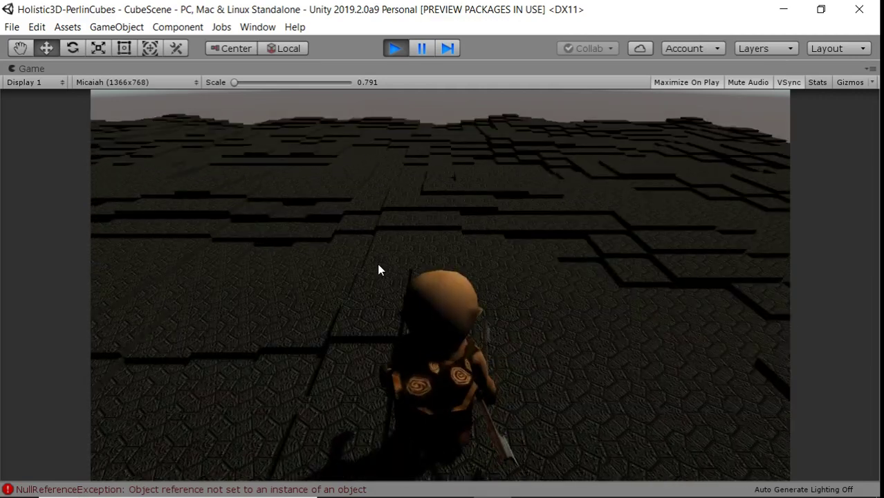
key(w)
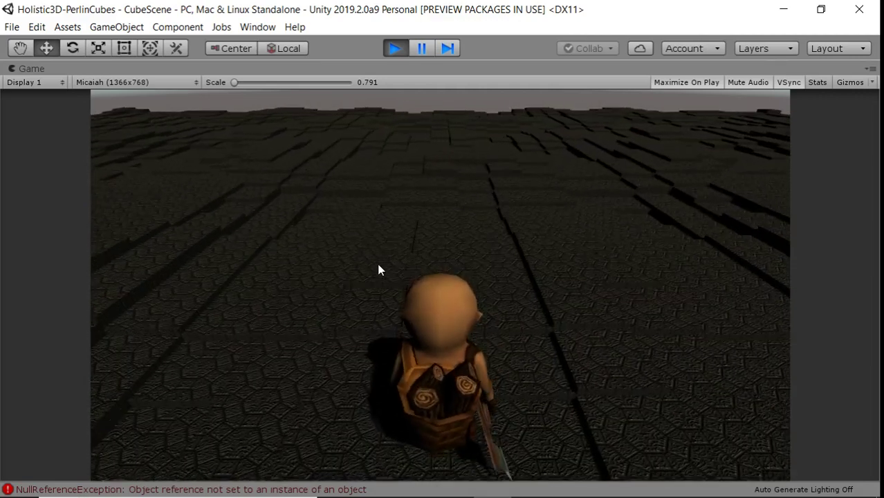
key(w)
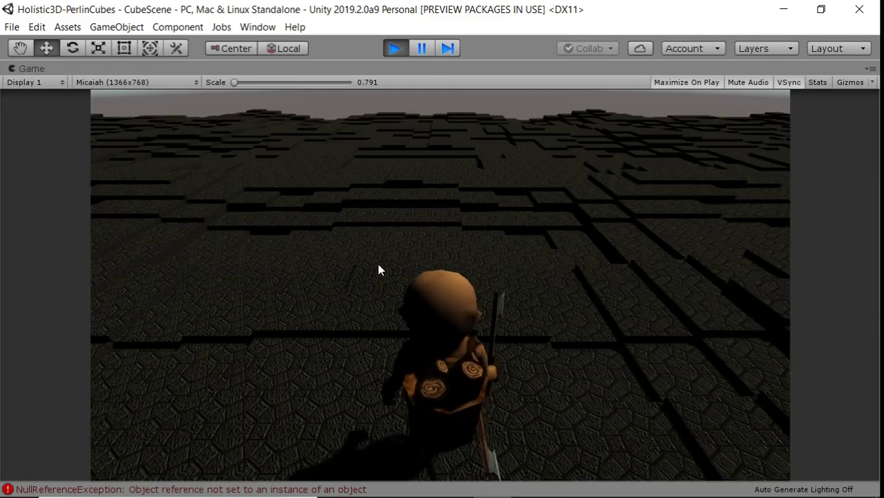
key(w)
key(a)
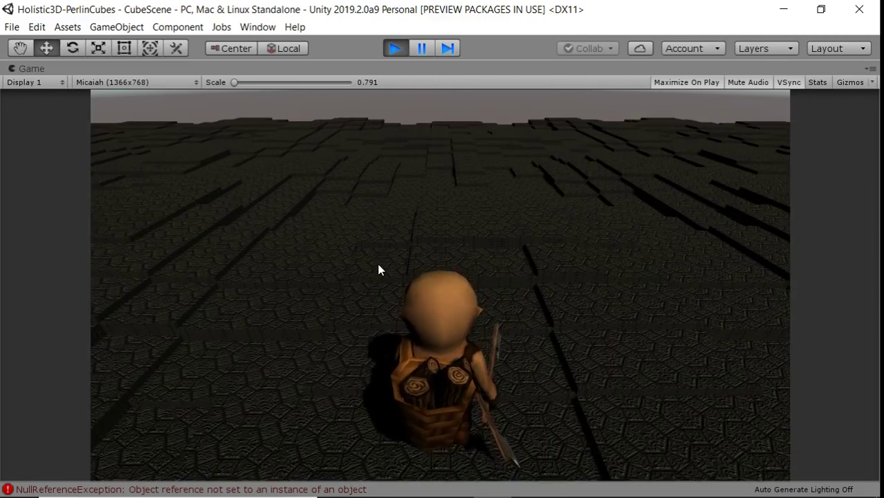
key(w)
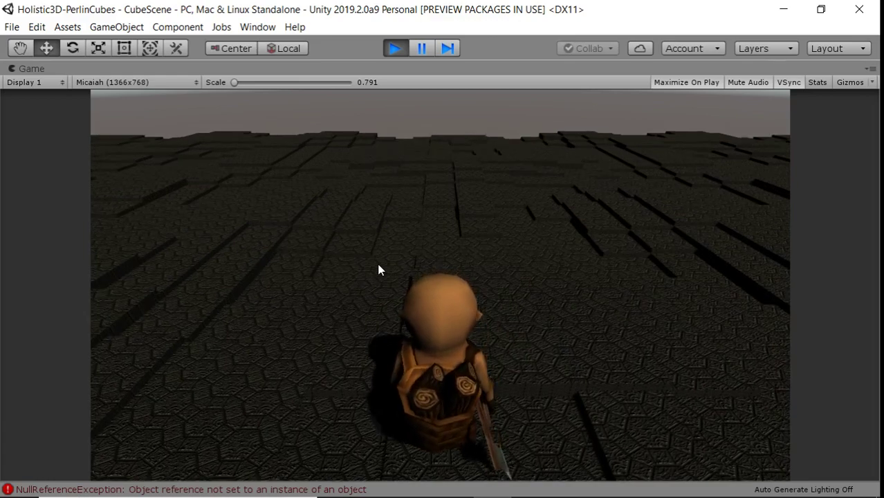
key(w)
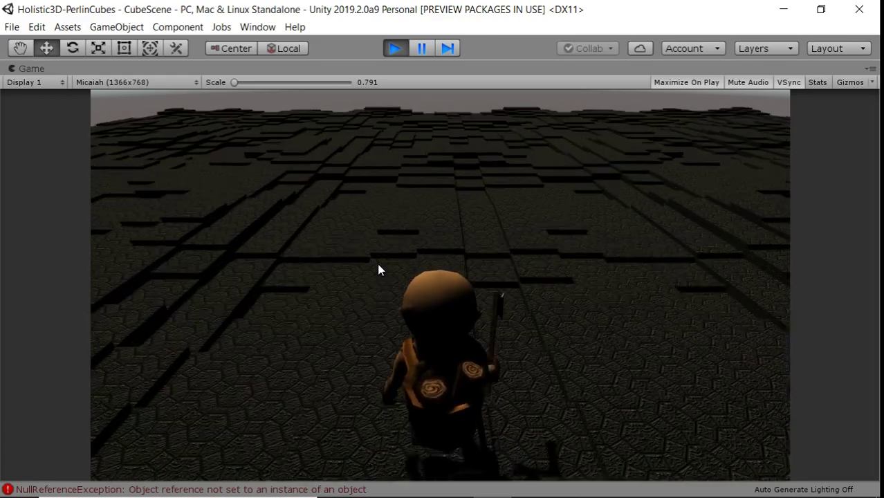
key(w)
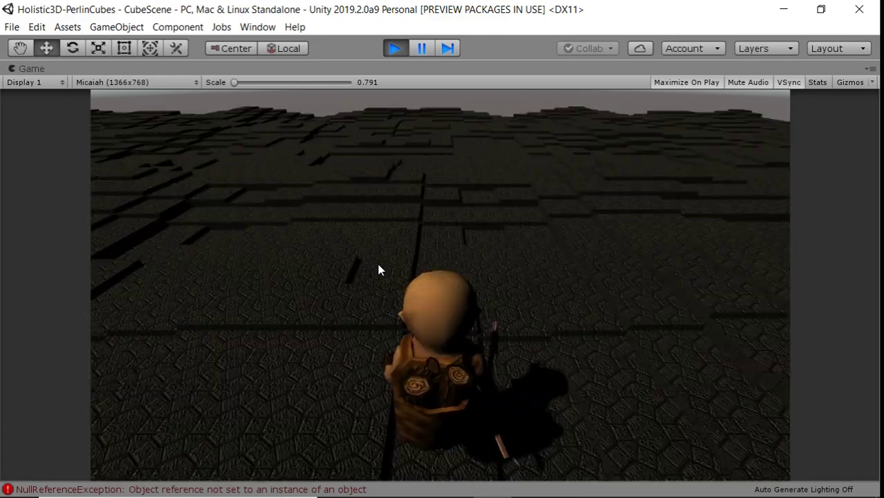
key(w)
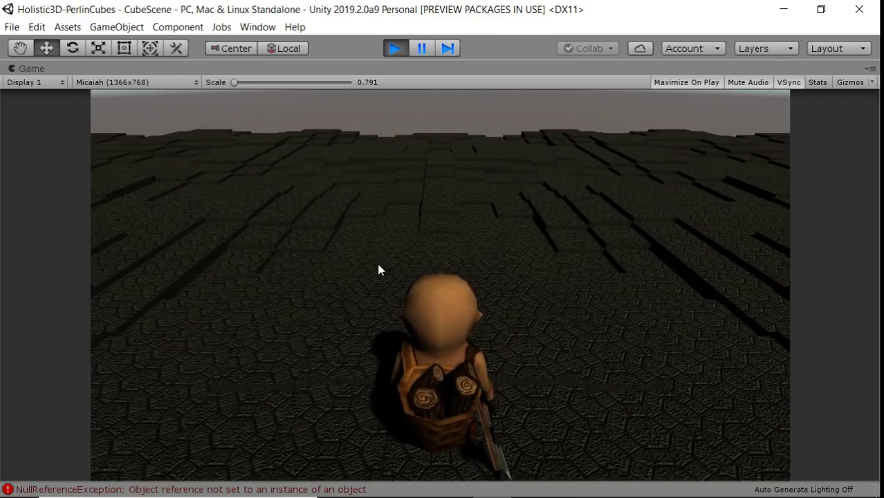
Step: Turn the hero left to line up with the symmetrical stretch of cube steps and walk forward along it
key(w)
key(Left)
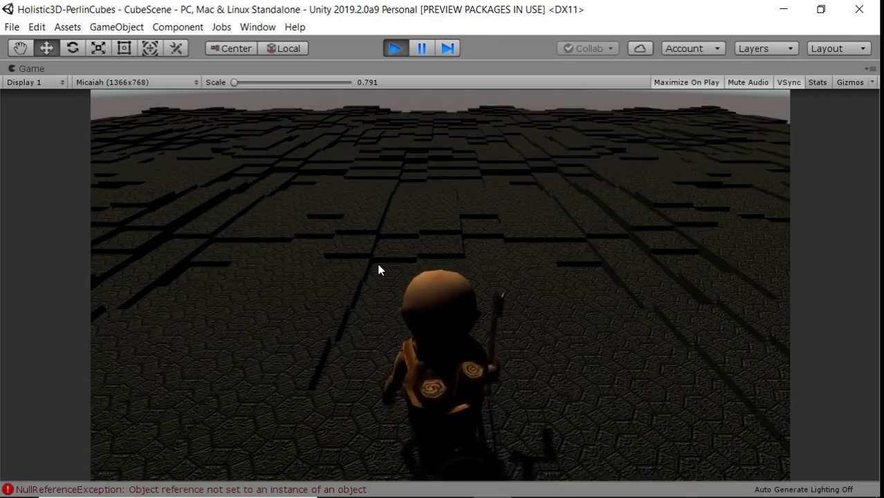
key(Left)
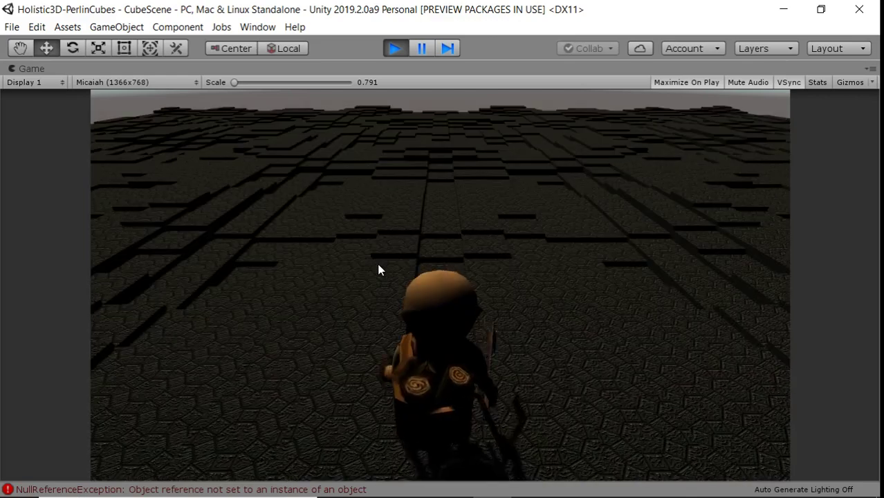
key(Up)
key(Up)
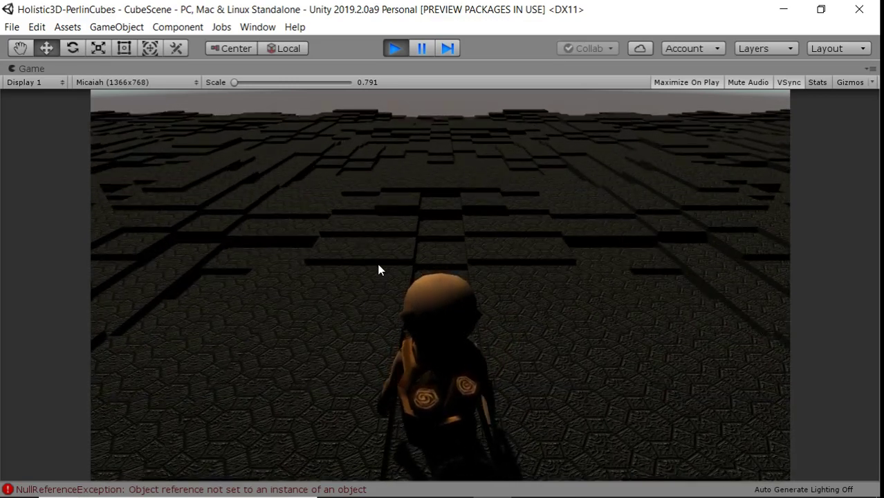
Step: Walk the hero to the outer edge of the cube terrain, turn to face the void and step off
key(w)
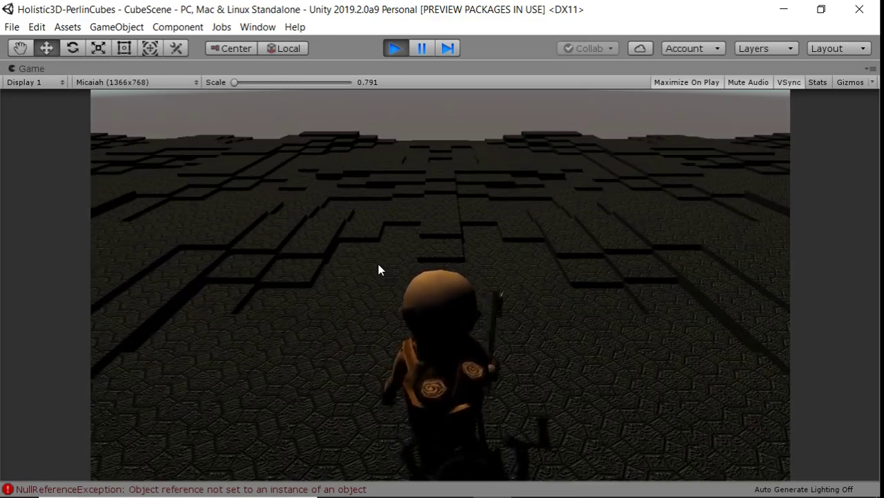
key(w)
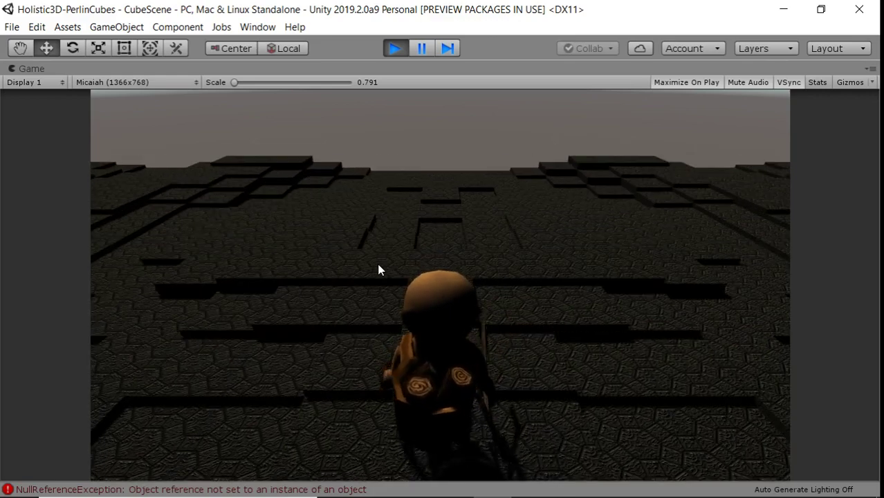
key(w)
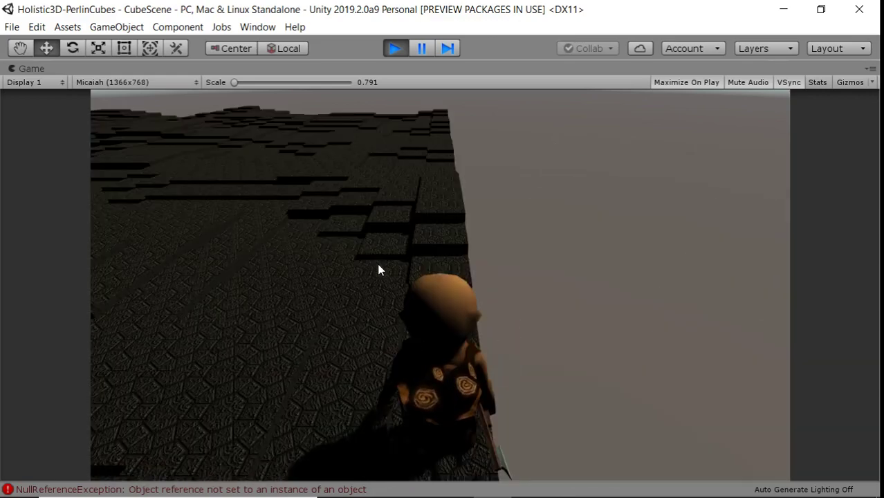
key(d)
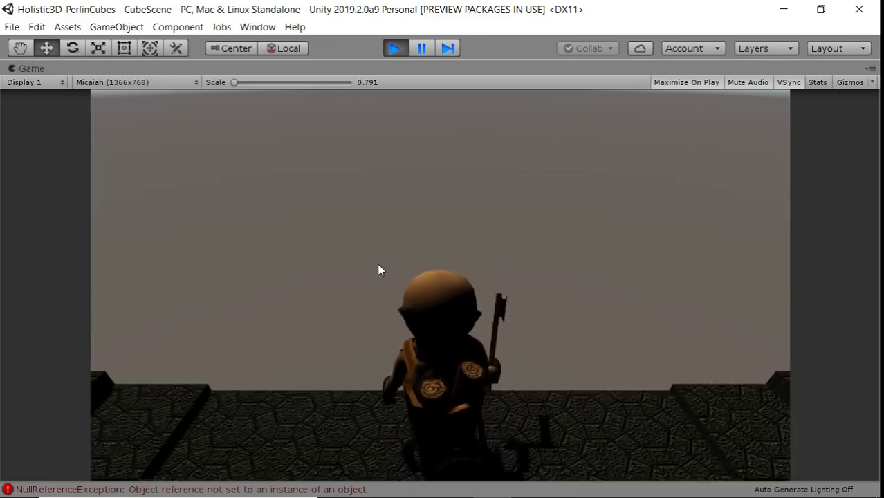
key(w)
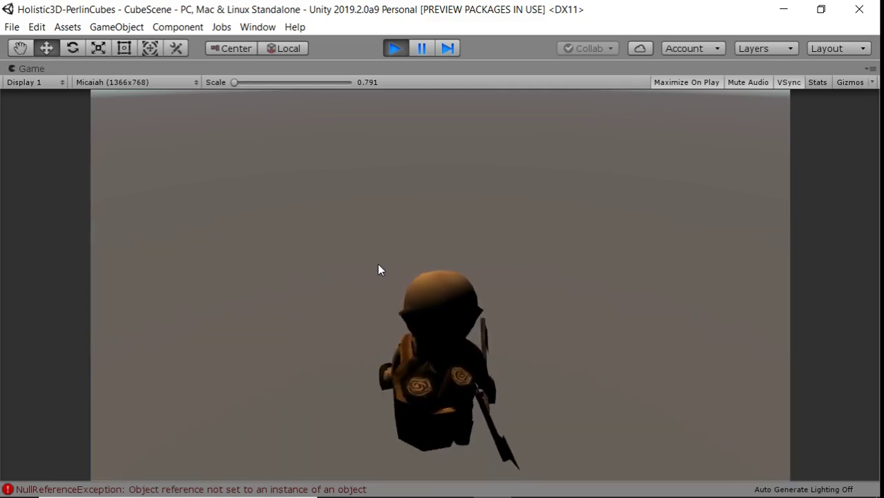
Step: Stop the running CubeScene, restart it in play mode and walk the hero forward from the spawn point
key(ctrl+p)
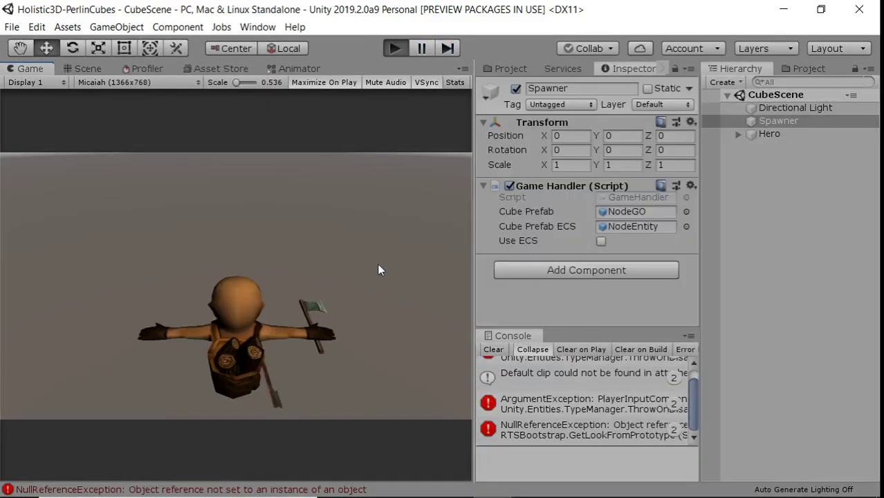
key(ctrl+p)
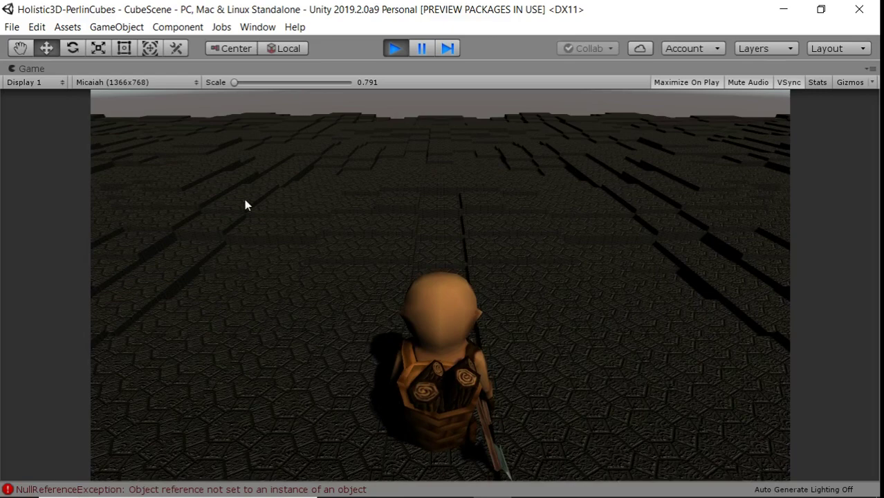
key(w)
key(w)
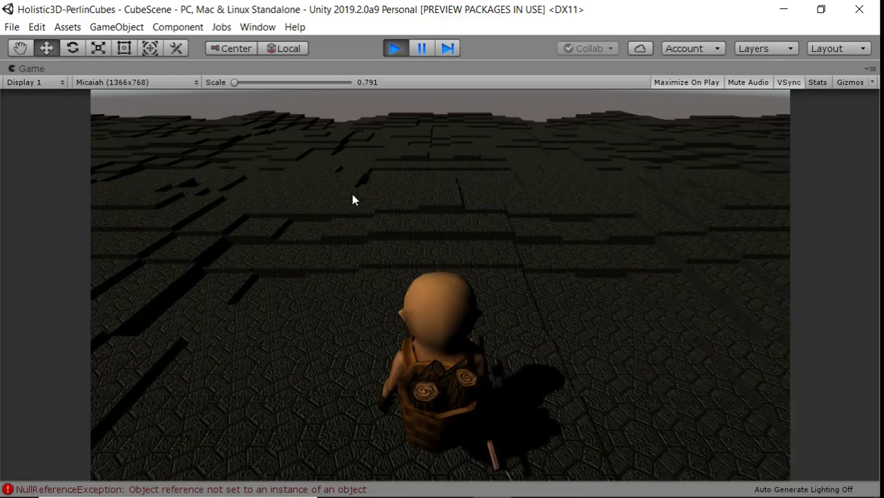
Step: Turn the hero left and walk across the regenerated cube terrain to examine its stepped surface from several directions
key(a)
key(w)
key(w)
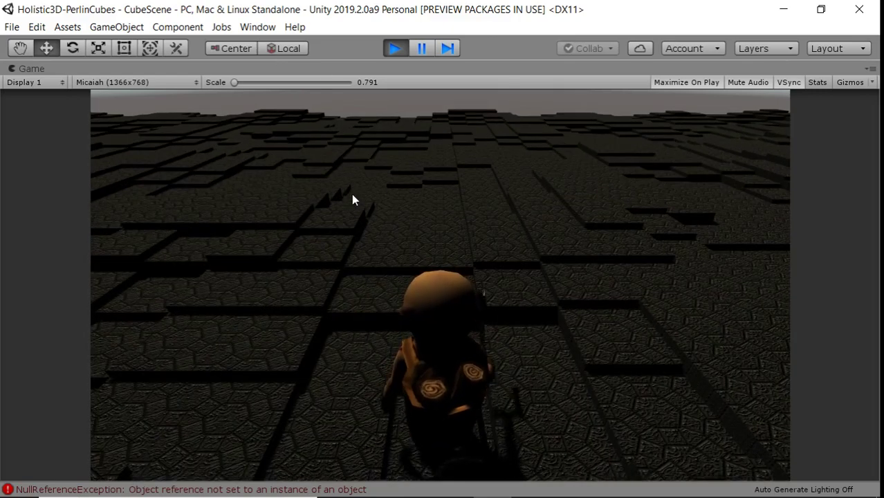
key(w)
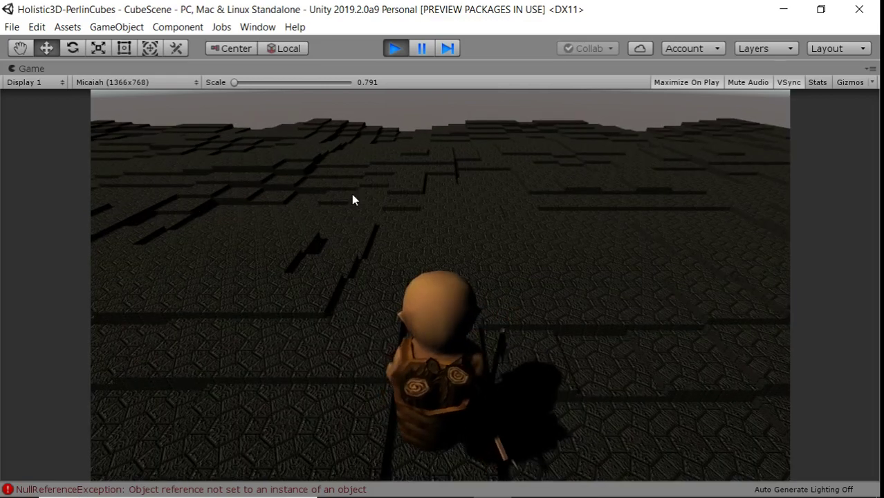
key(w)
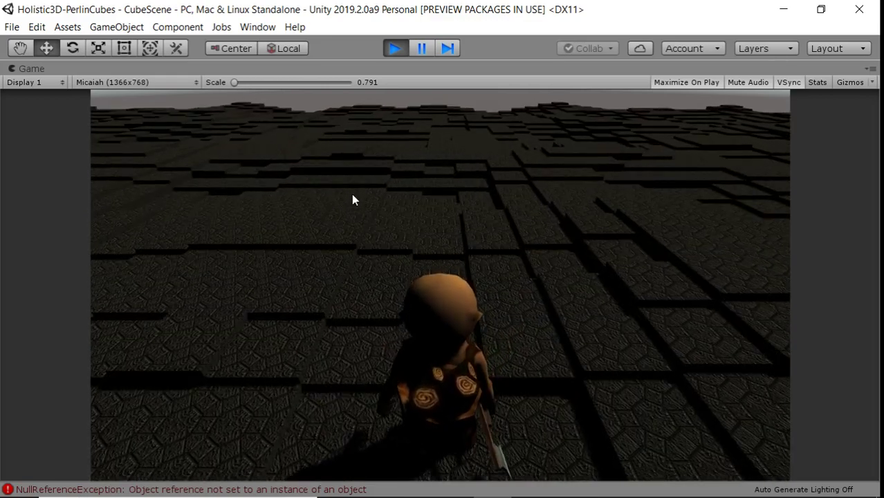
key(w)
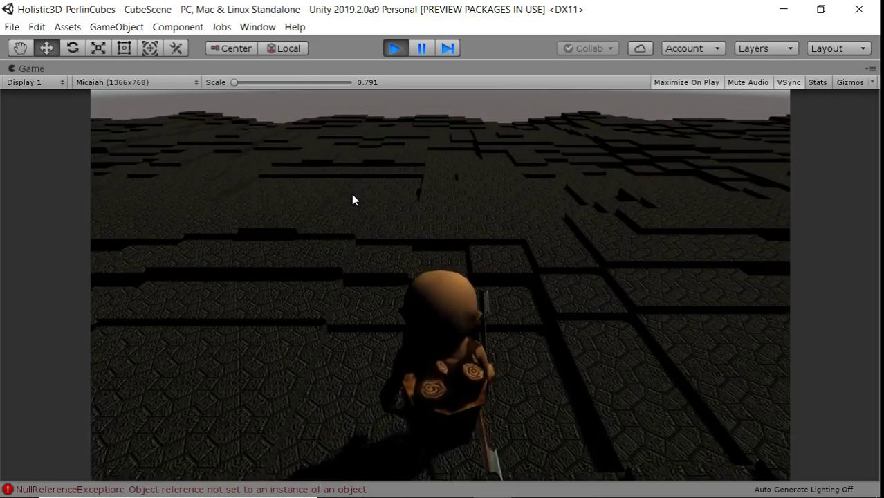
key(w)
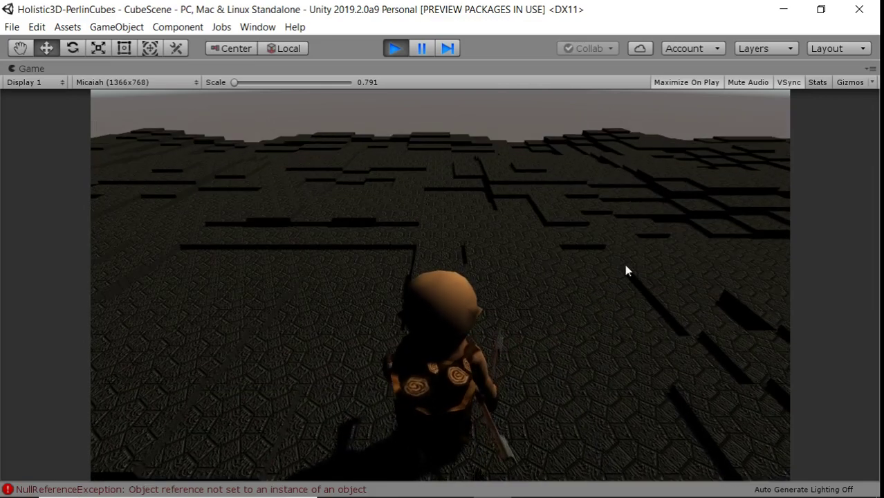
key(w)
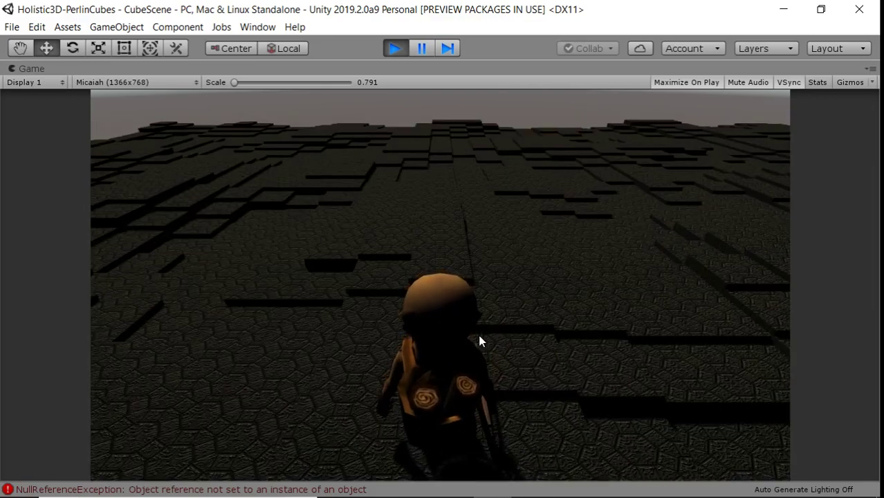
key(w)
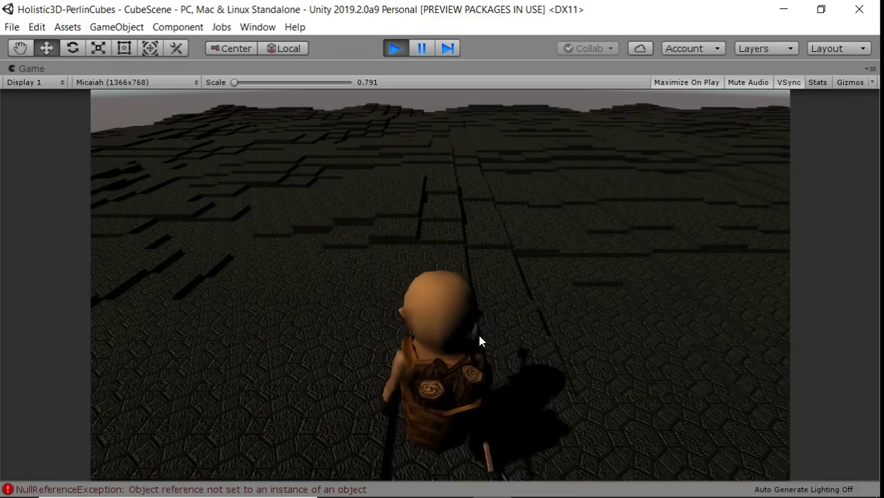
key(w)
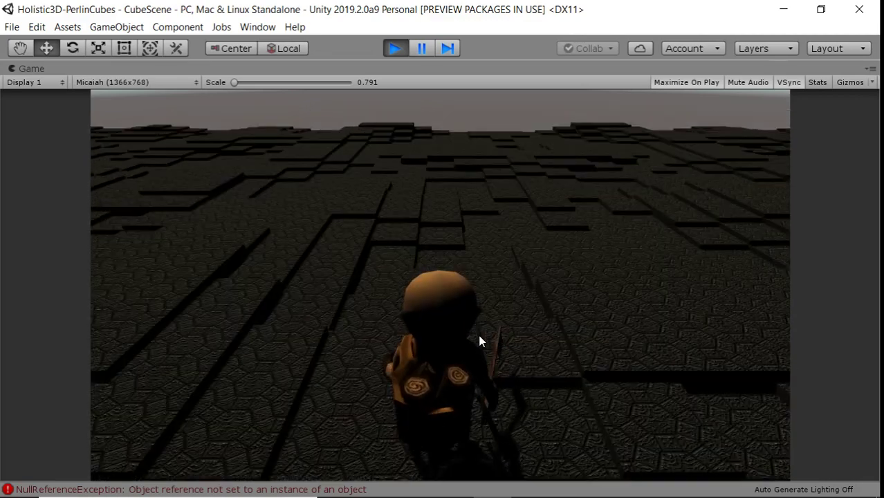
key(w)
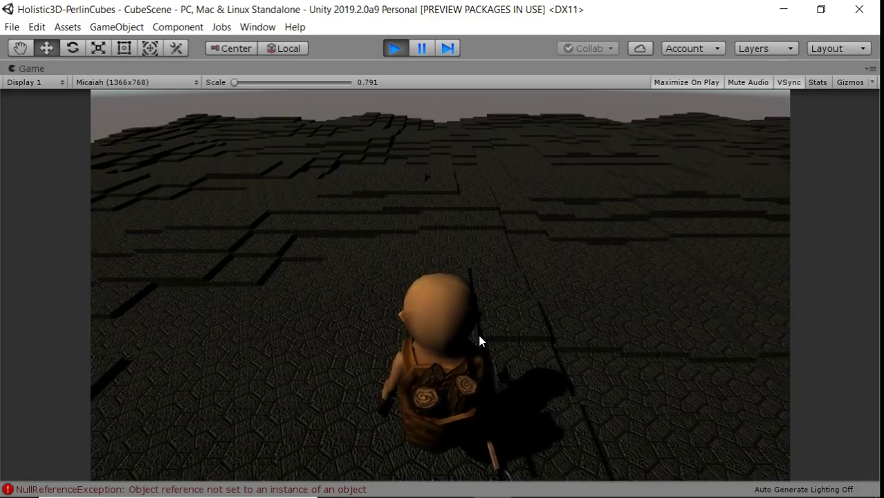
Step: Turn the hero right and walk a long stretch over the cube steps to test terrain following
key(d)
key(w)
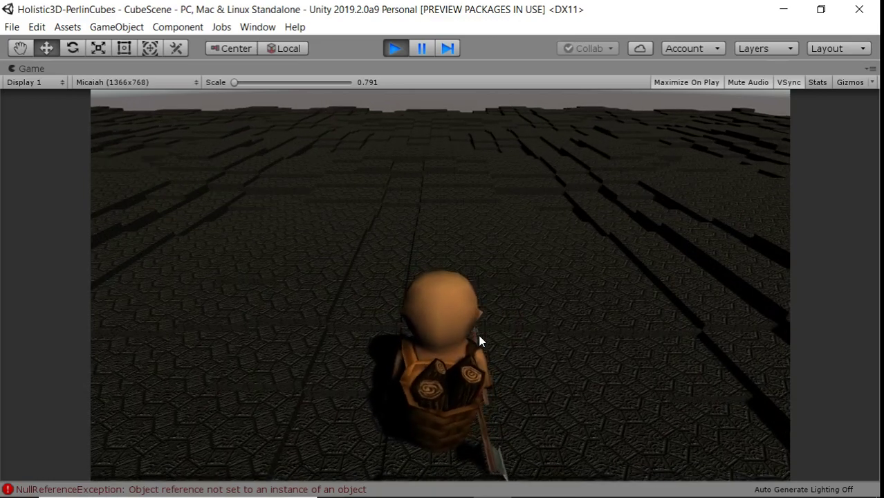
key(w)
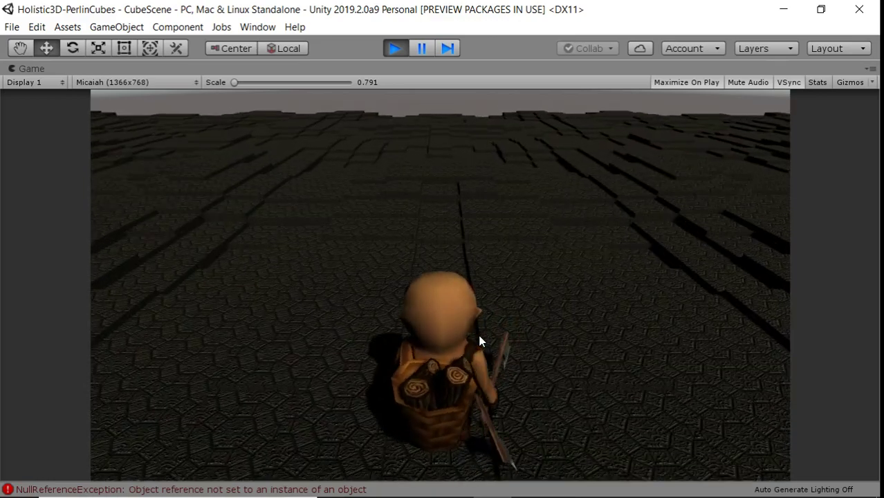
key(w)
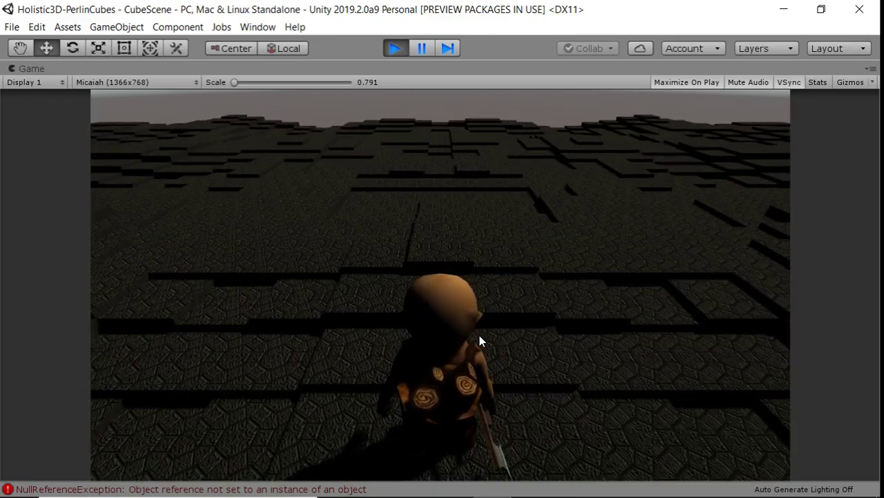
key(w)
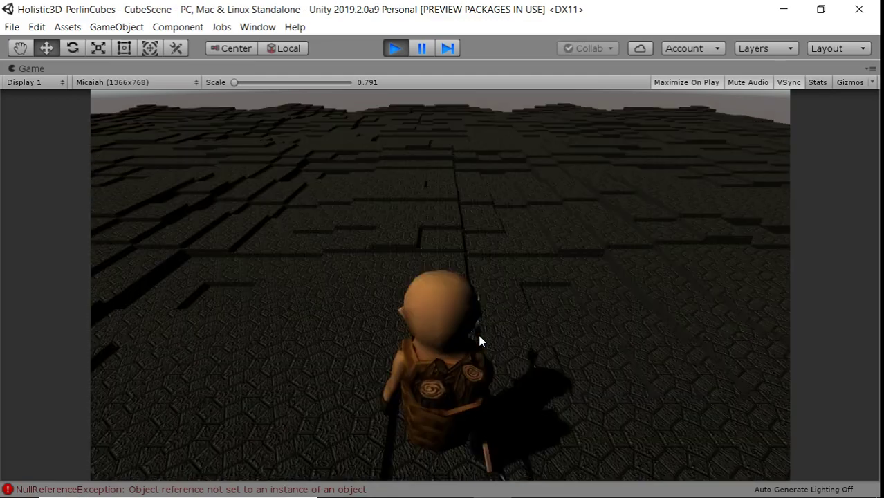
key(w)
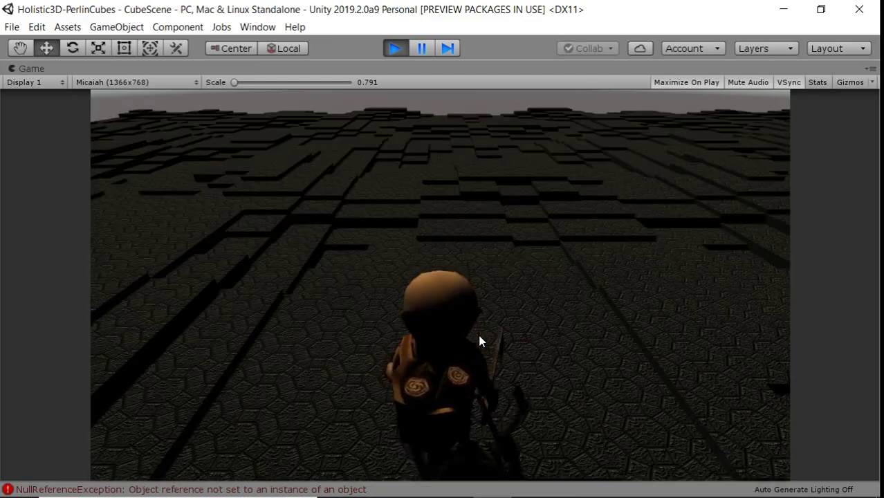
key(w)
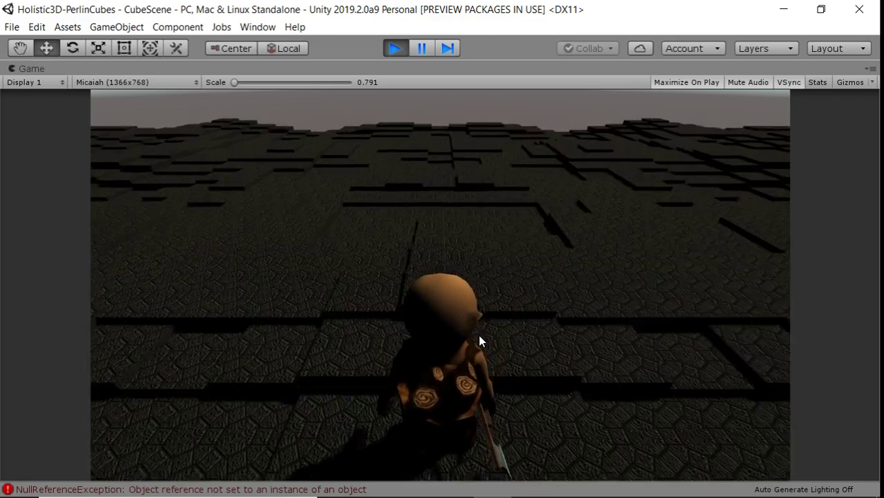
key(w)
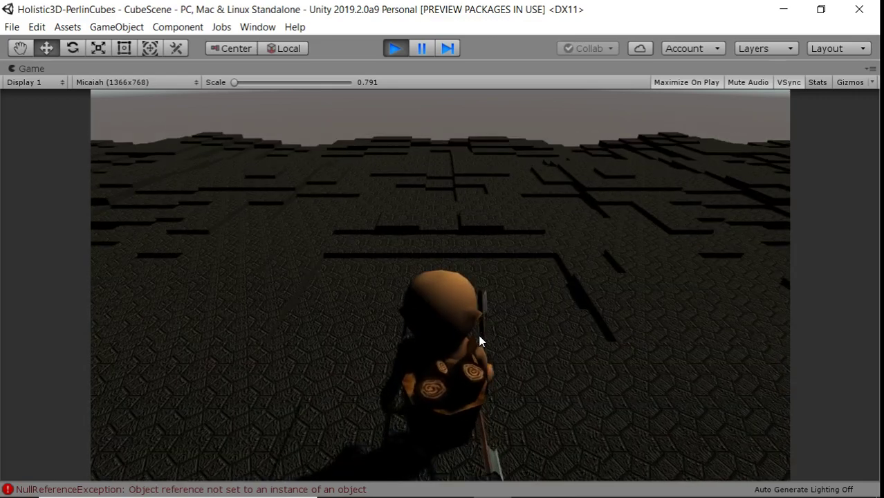
key(w)
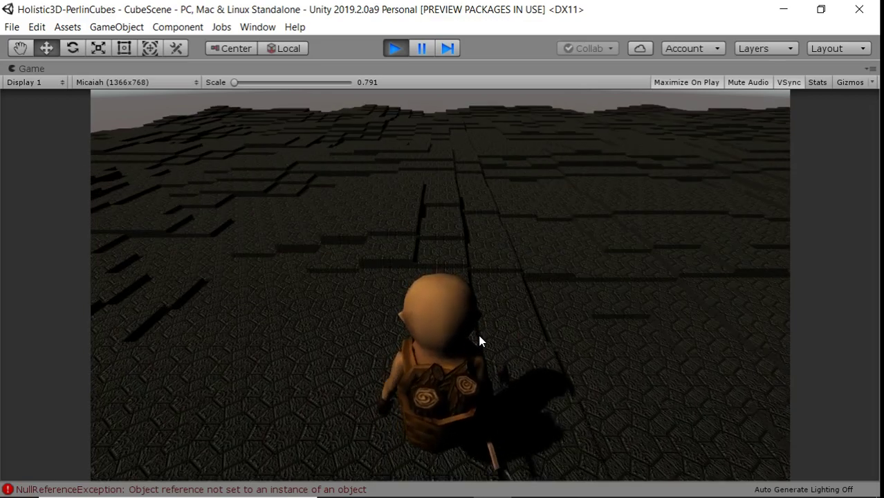
key(w)
Step: Alternate left and right turns while walking the hero forward to test steering on the cube terrain
key(a)
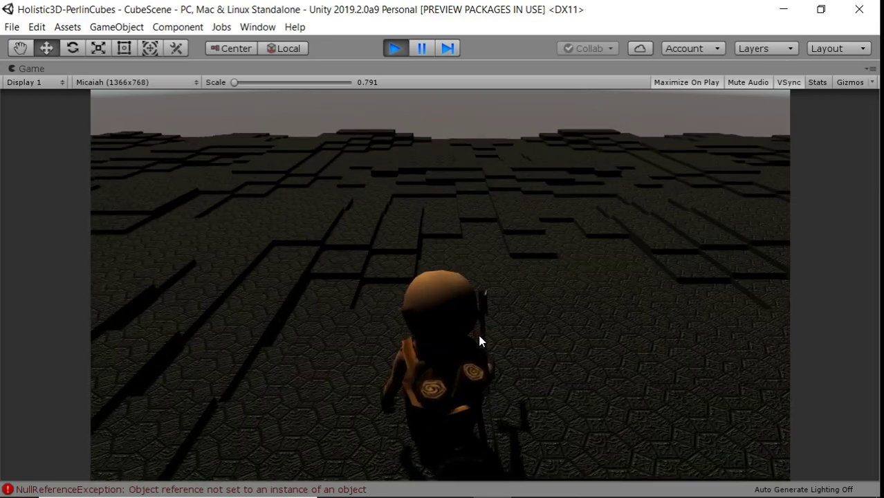
key(w)
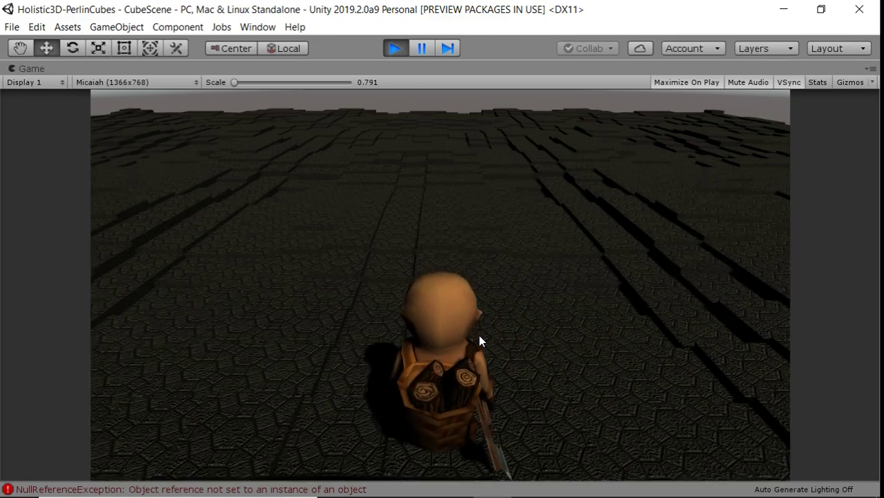
key(w)
key(d)
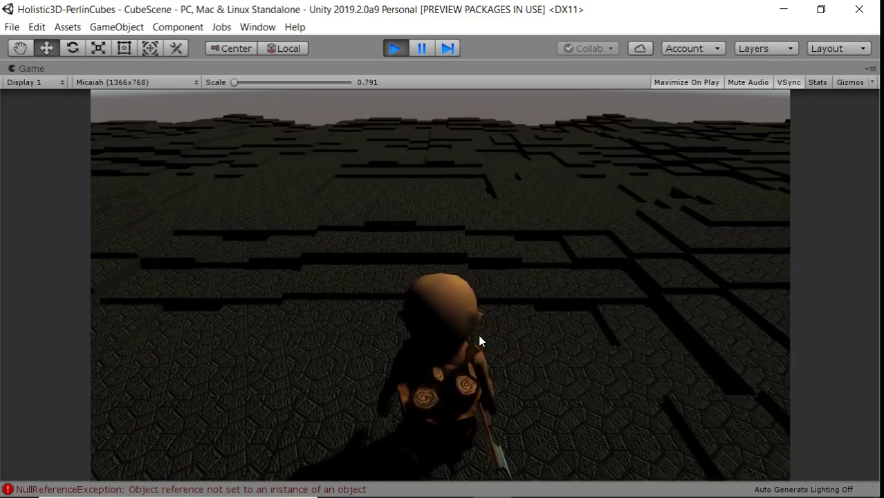
key(w)
key(a)
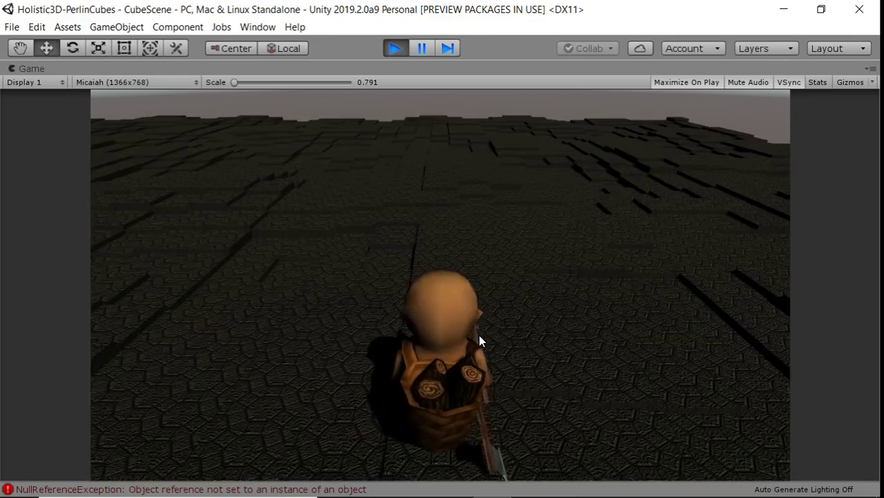
key(w)
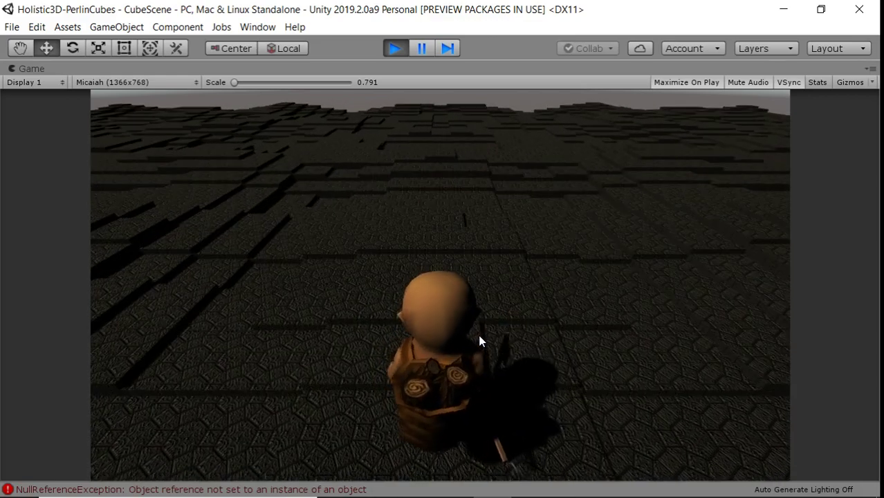
key(a)
key(w)
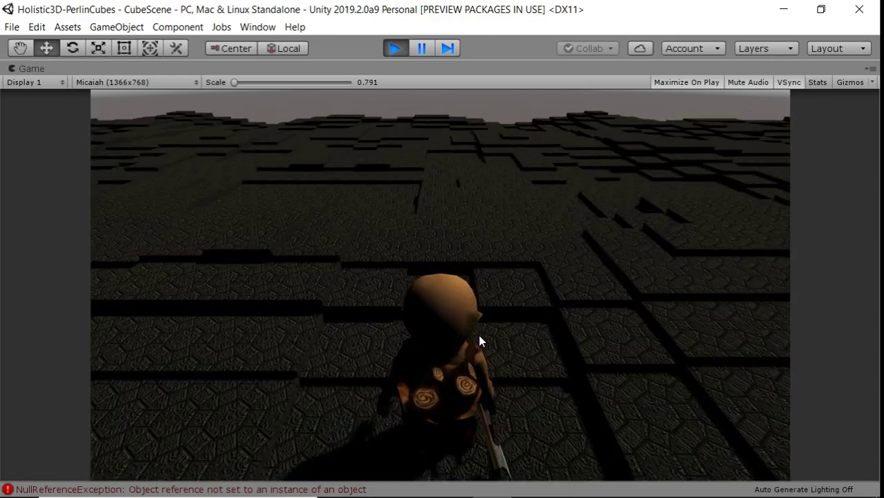
Step: Walk the hero onward over the raised cube steps to inspect the terrain near its outer border
key(w)
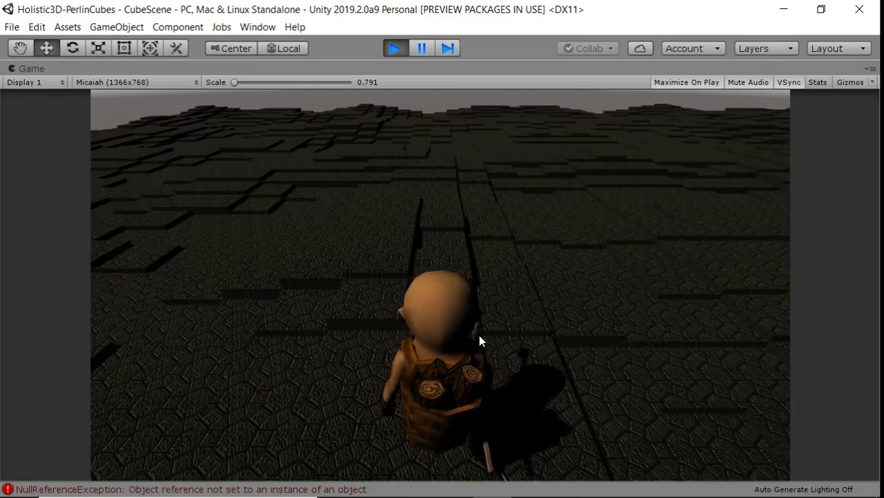
key(w)
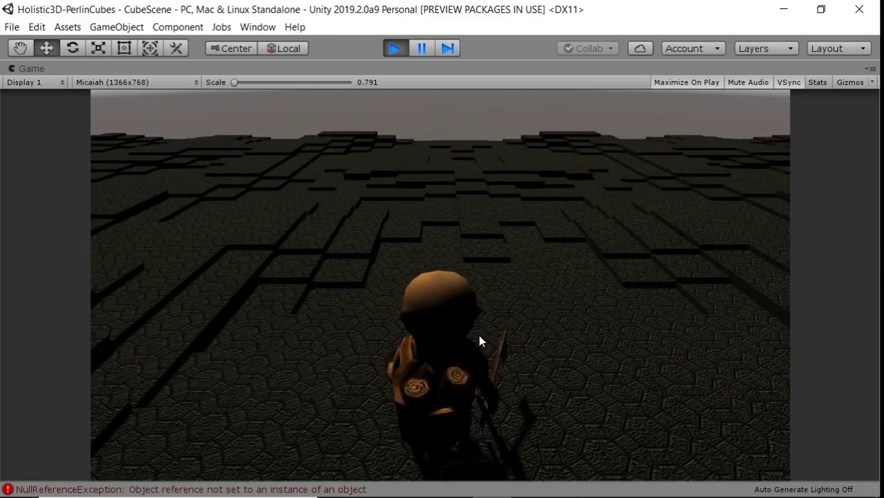
key(w)
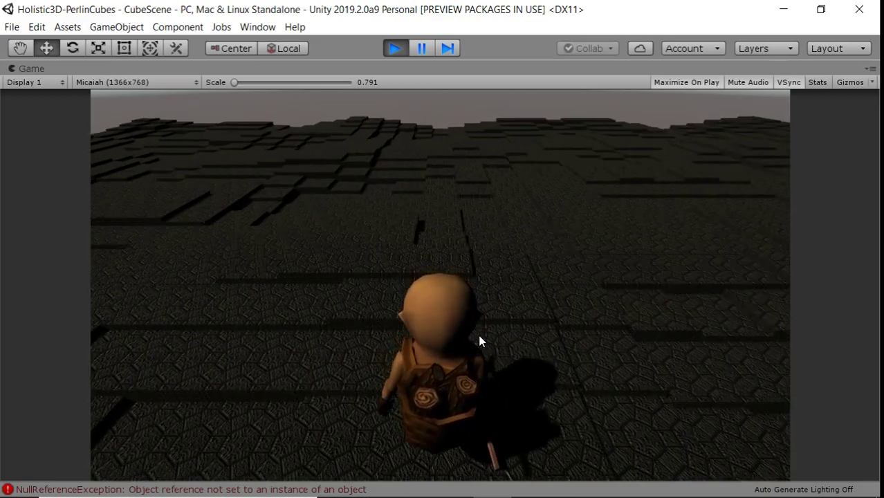
key(w)
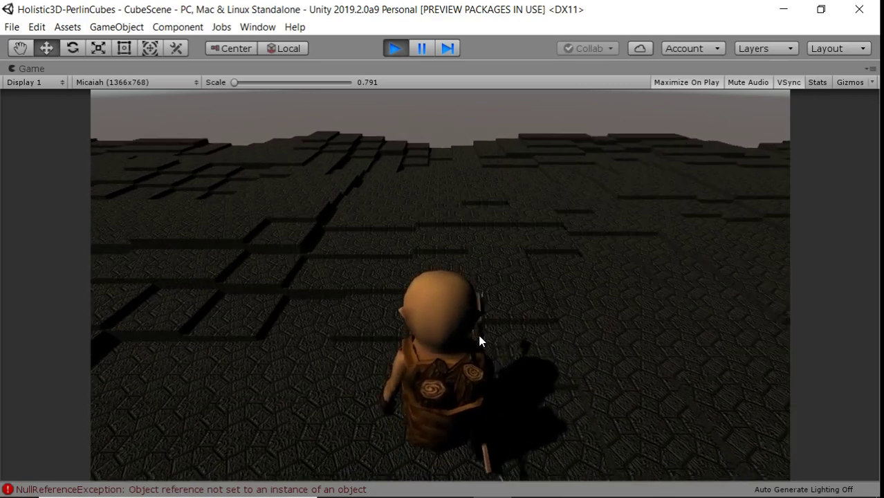
key(w)
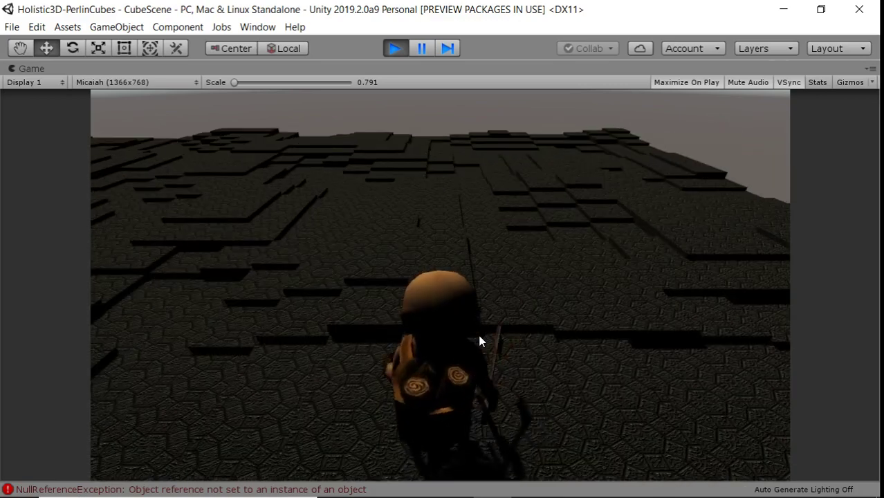
key(w)
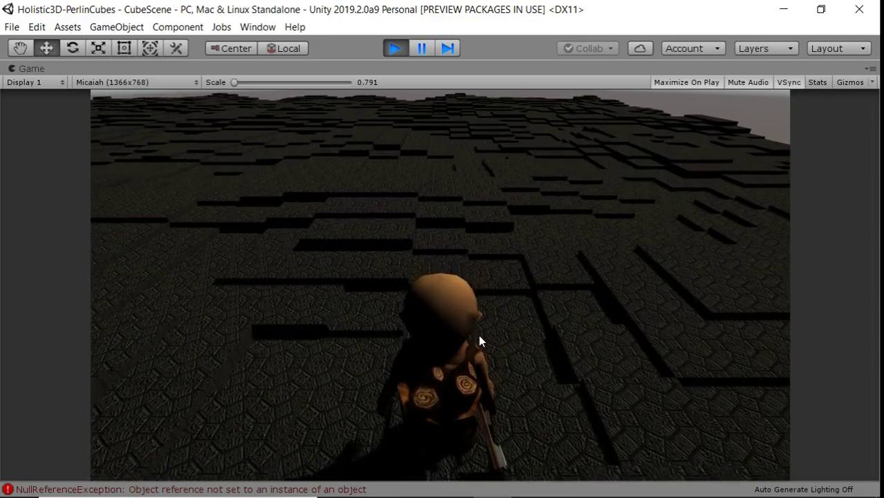
key(w)
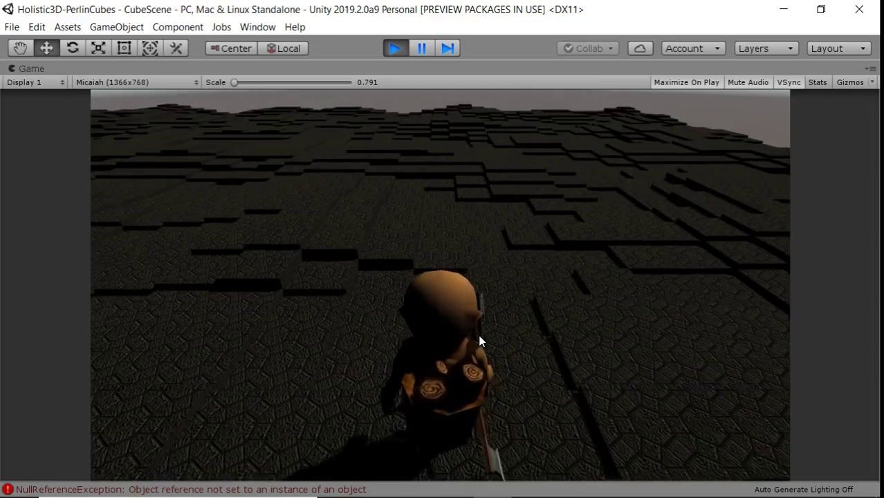
Step: Walk the hero forward over the cube steps while alternating left and right turns to check steering and terrain following
key(w)
key(a)
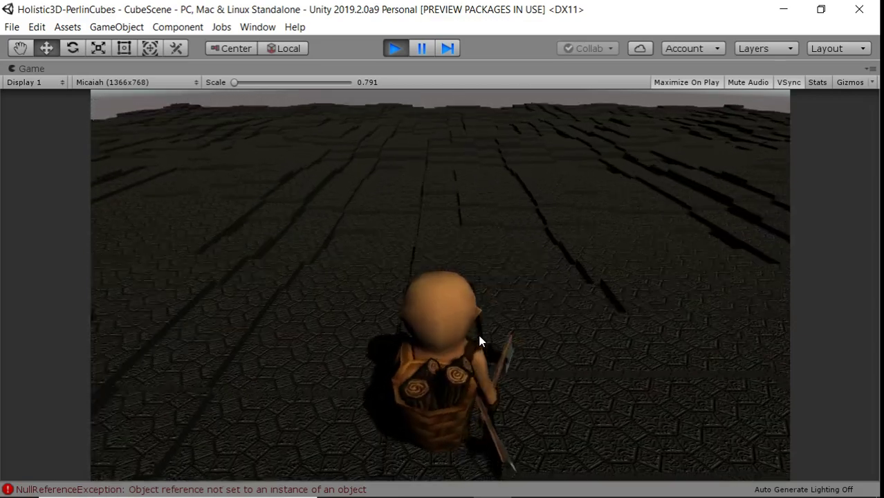
key(w)
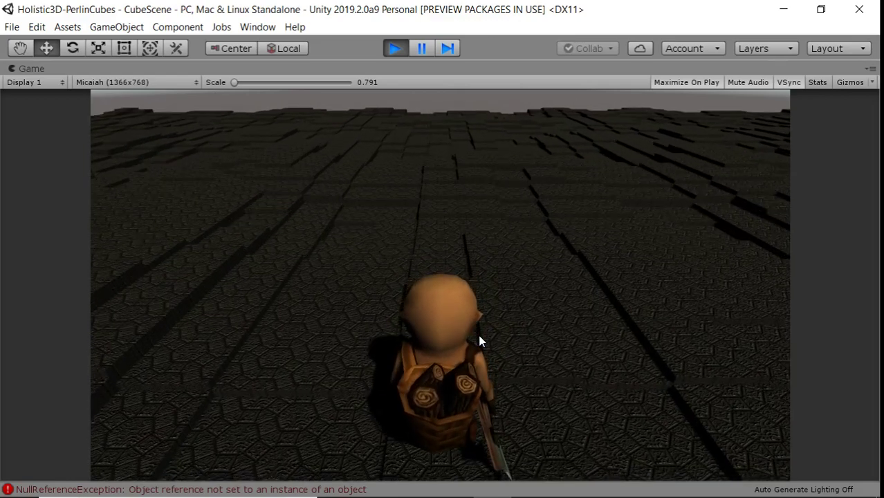
key(d)
key(w)
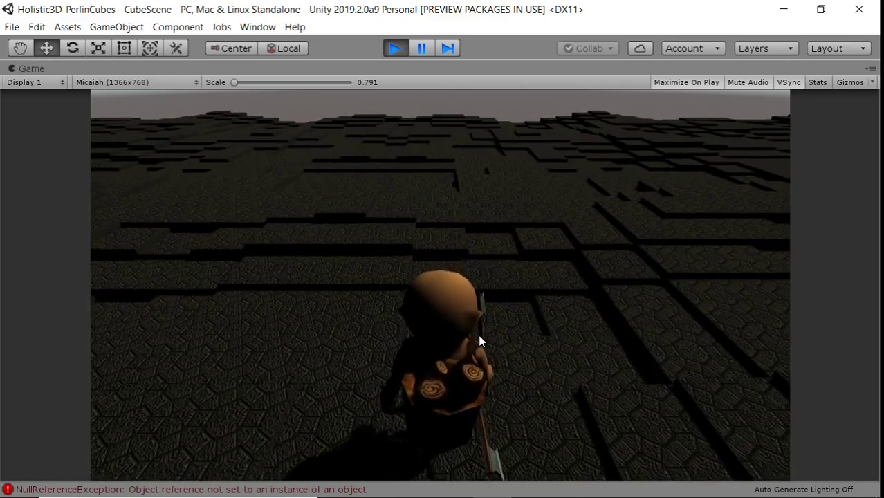
key(w)
key(a)
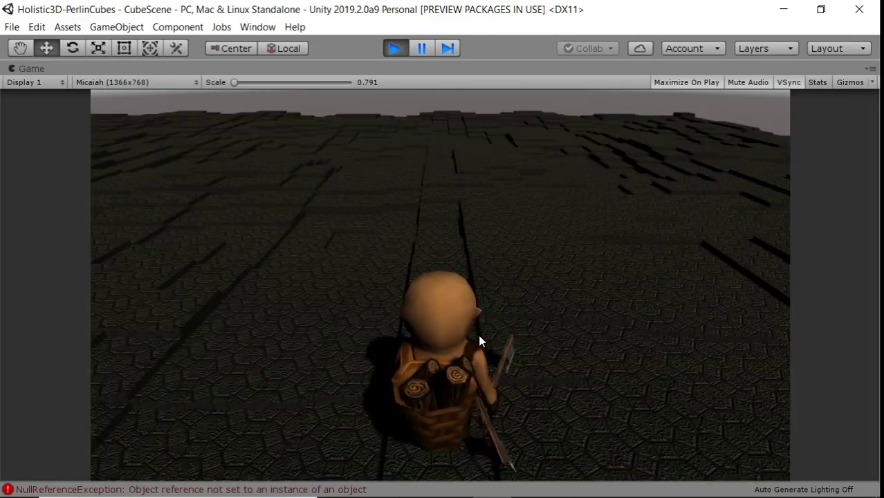
key(w)
key(d)
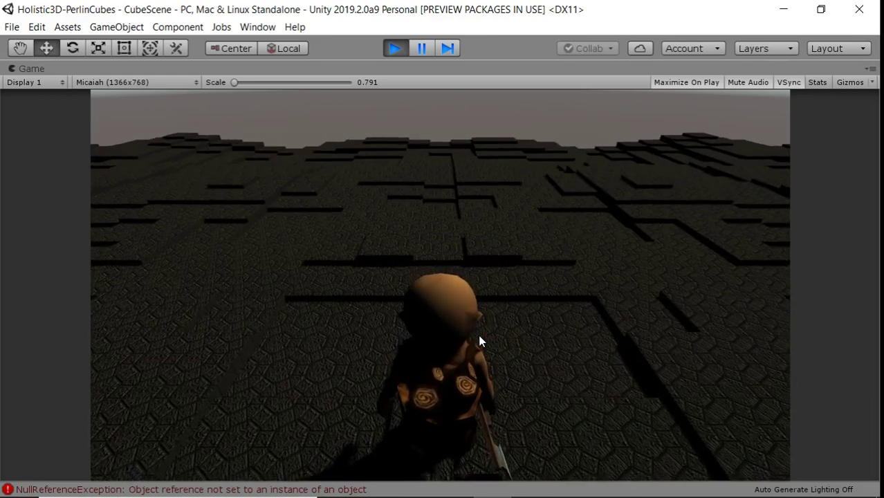
key(w)
key(w)
key(a)
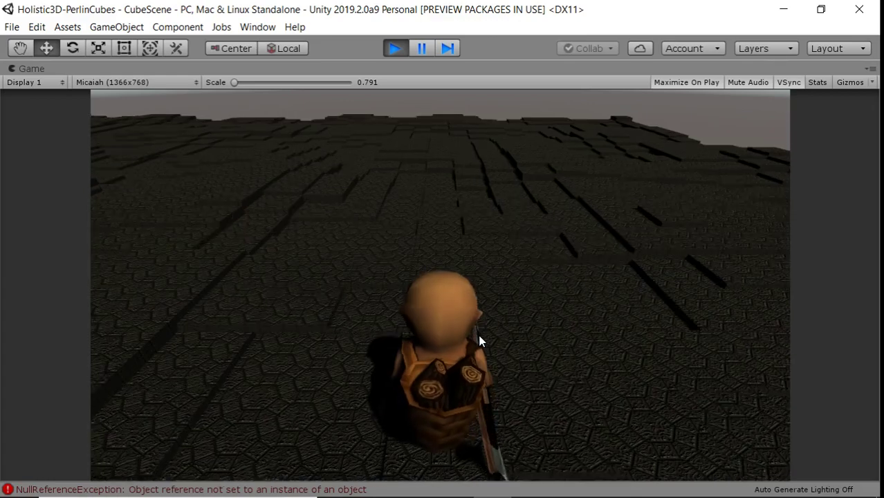
key(w)
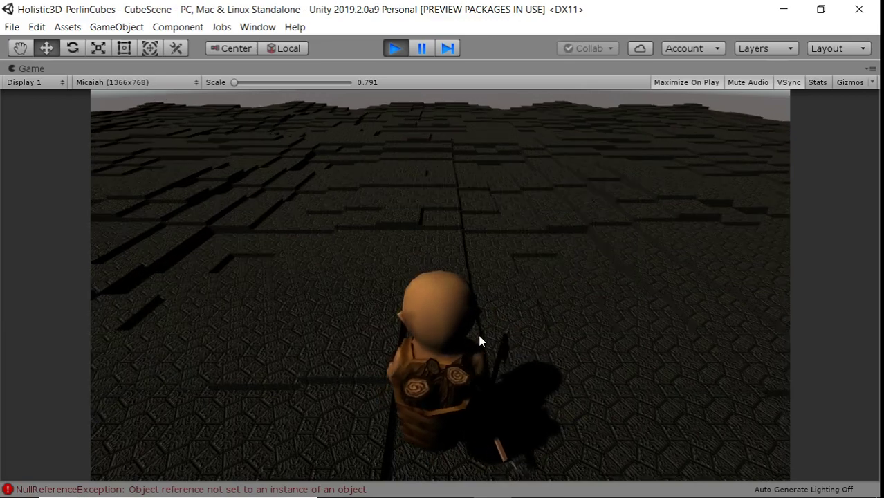
key(d)
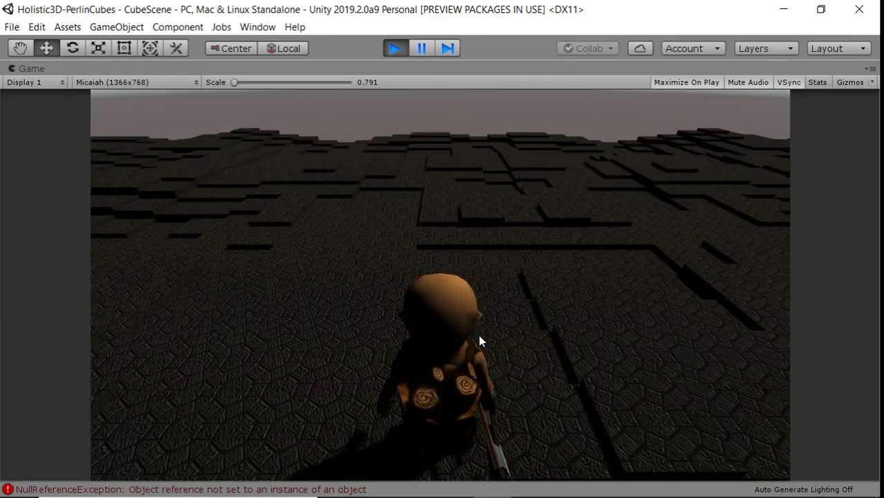
Step: Turn the hero right repeatedly while walking to view the cube terrain from other directions
key(d)
key(w)
key(d)
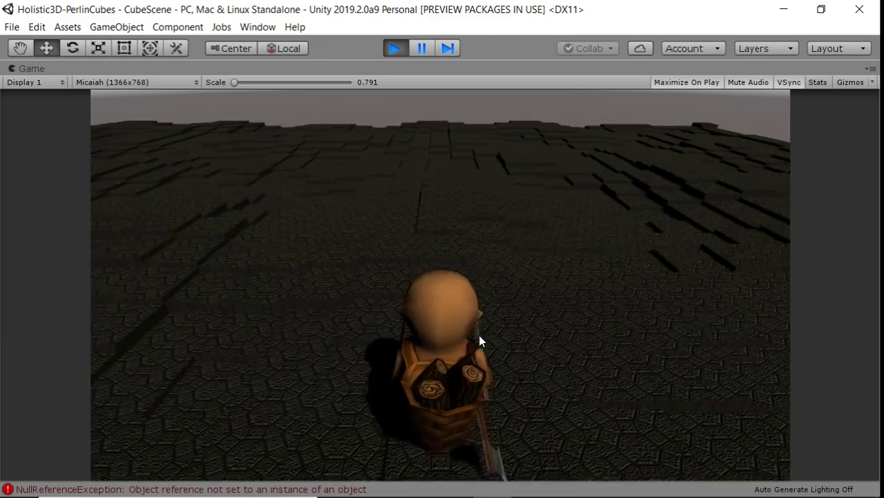
key(w)
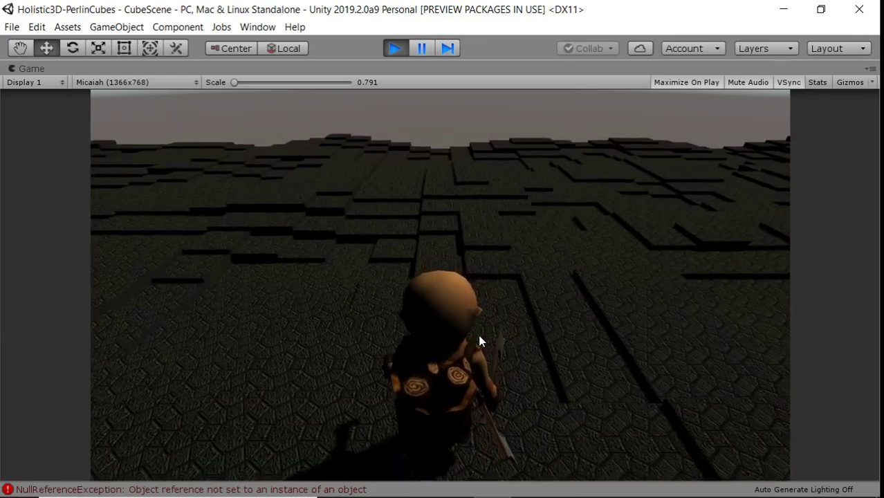
key(w)
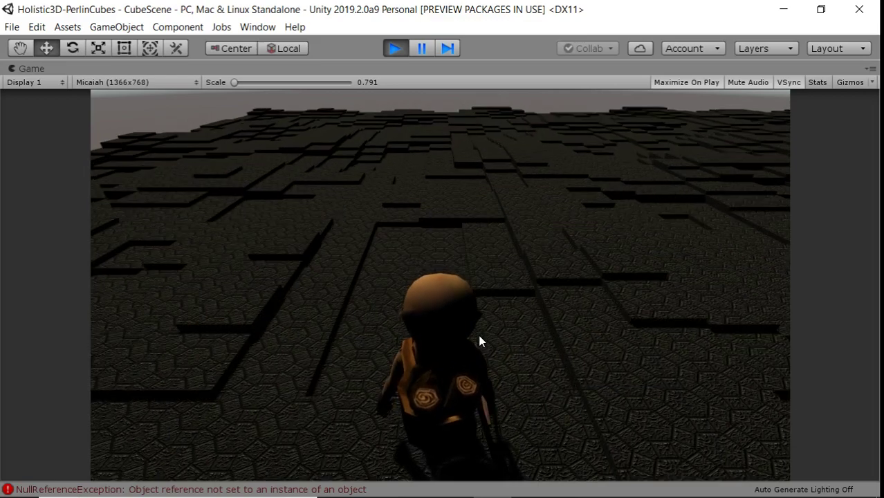
key(w)
key(d)
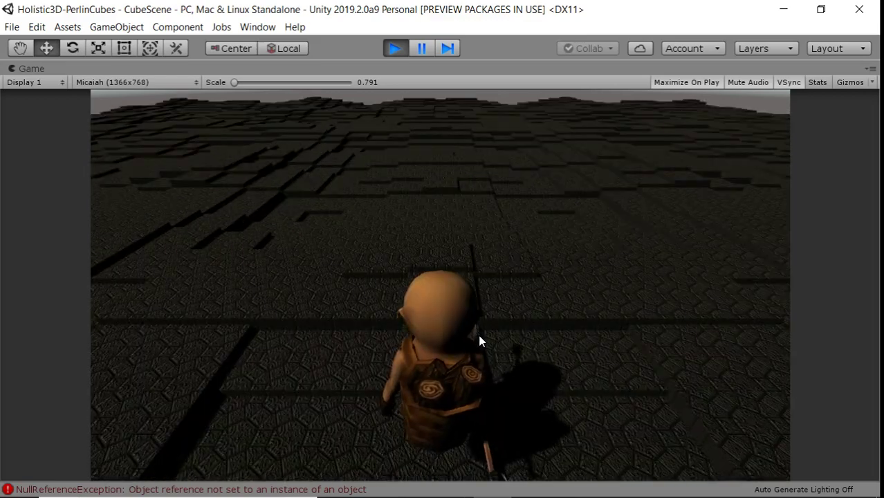
Step: Walk the hero a long stretch forward over the stepped cubes to examine how the surface varies
key(w)
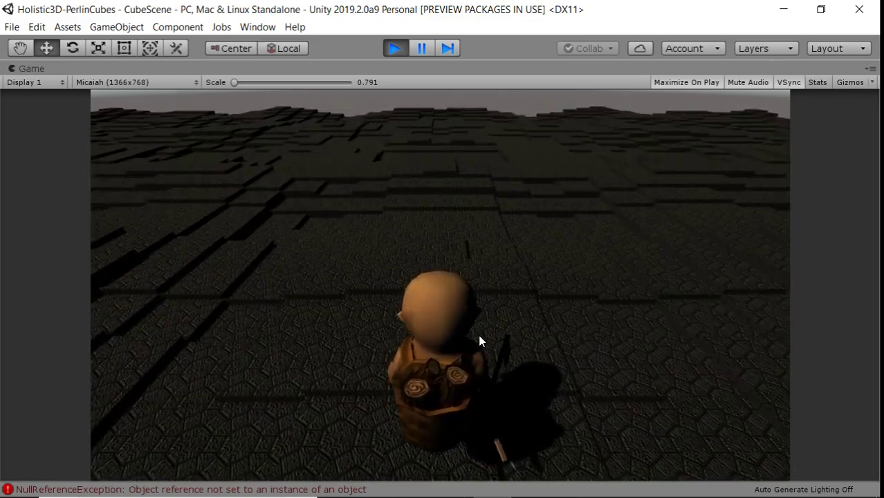
key(w)
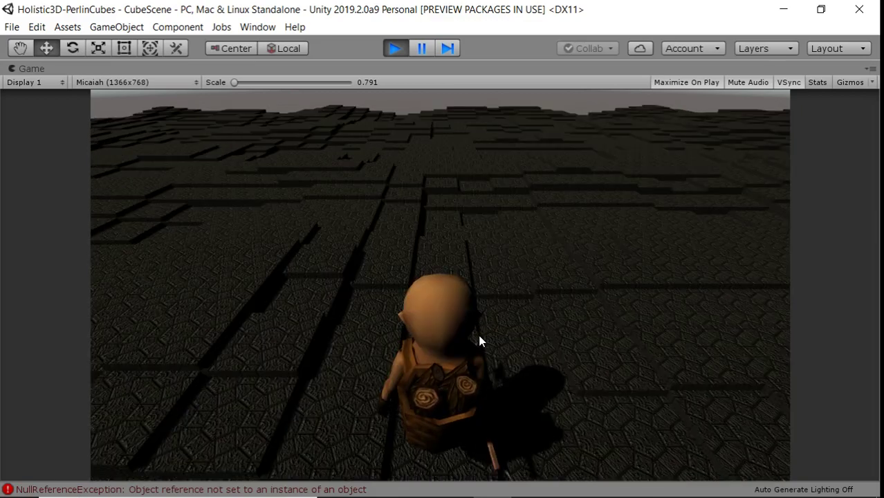
key(w)
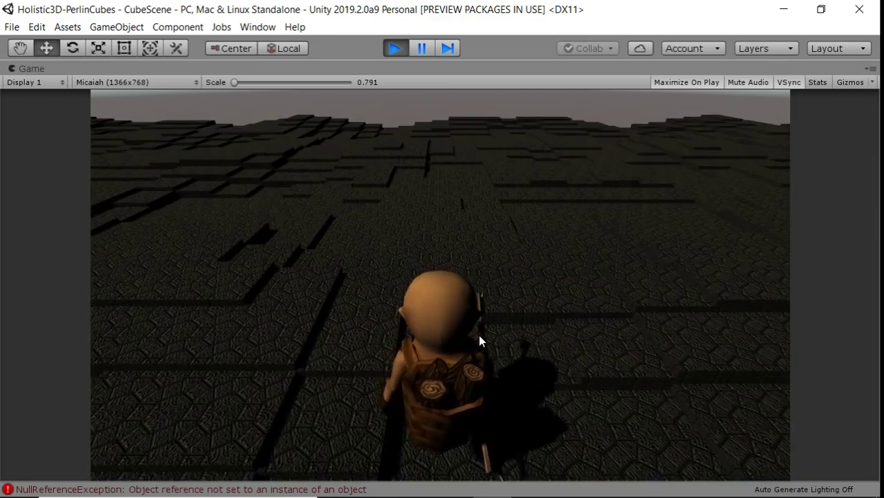
key(w)
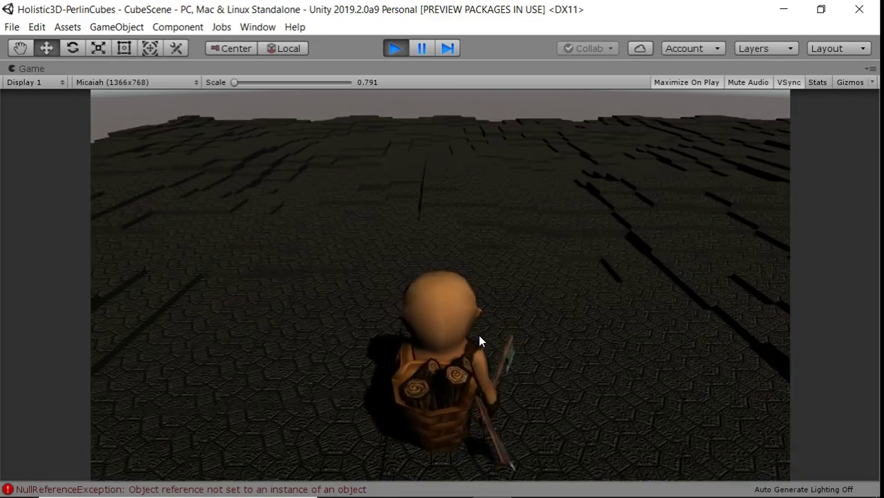
key(w)
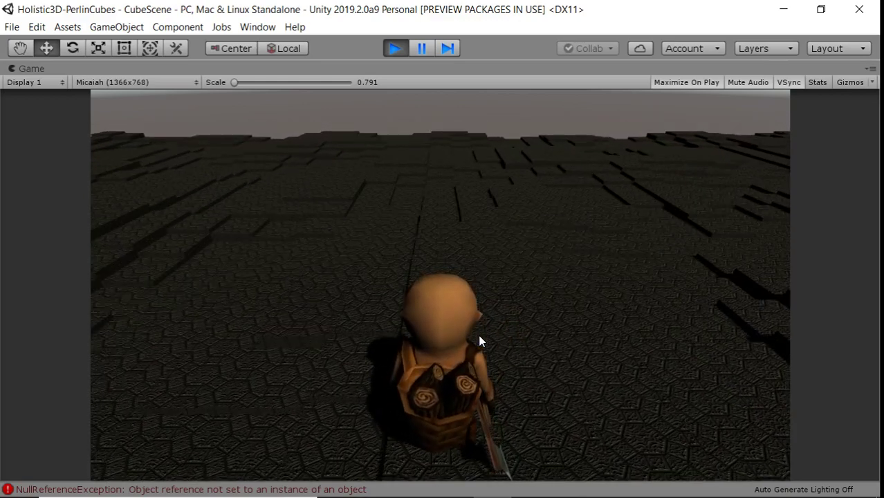
key(w)
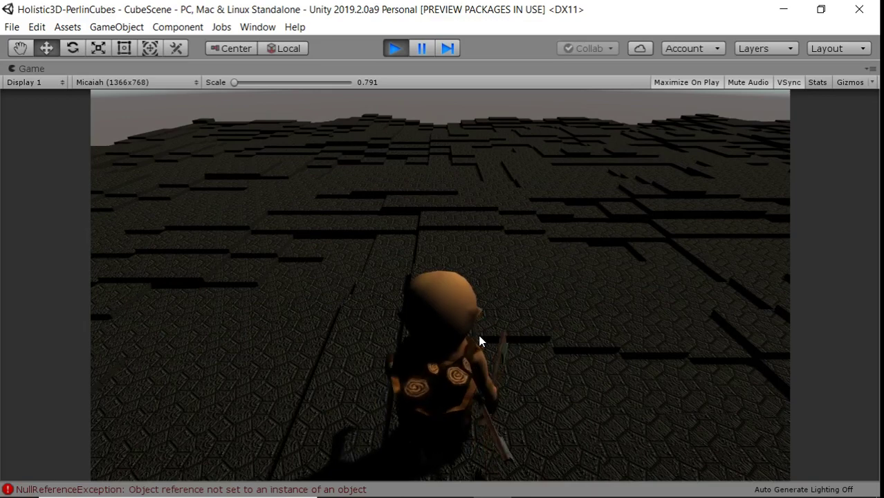
Step: Stop the running scene, restart it with the Spawner's Use ECS option enabled, and pause it
click(395, 49)
key(alt+Tab)
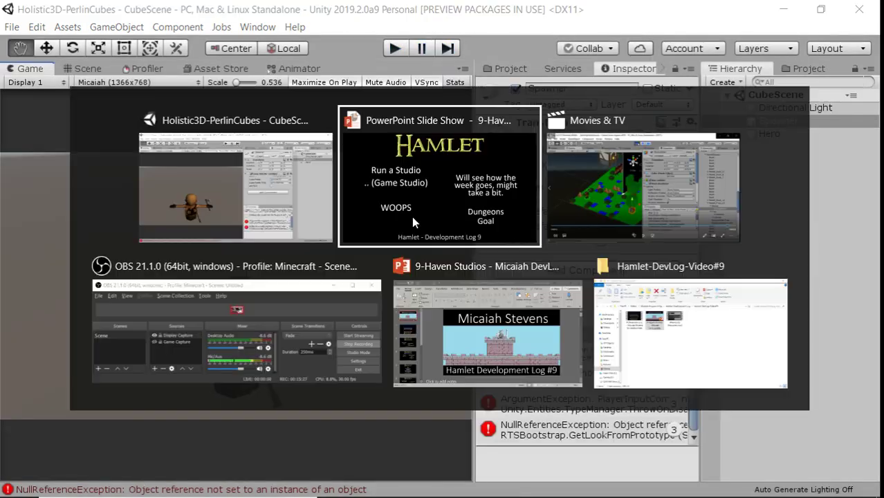
key(alt+Tab)
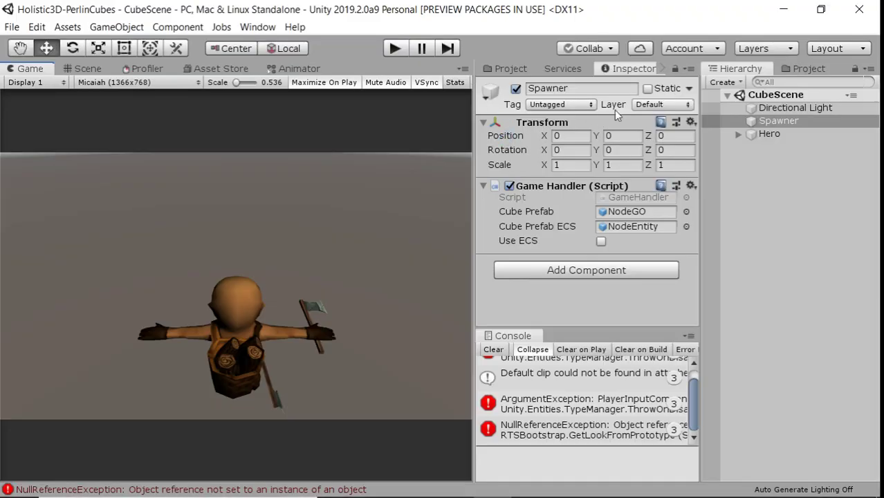
click(392, 48)
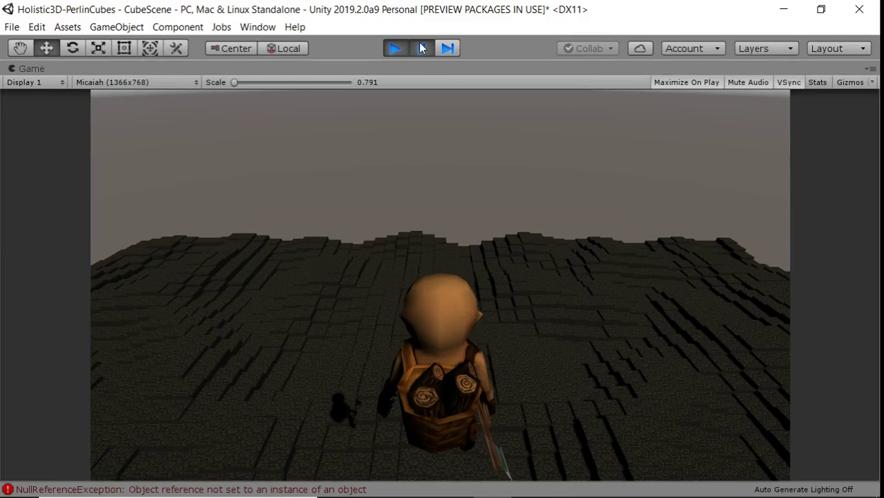
click(422, 48)
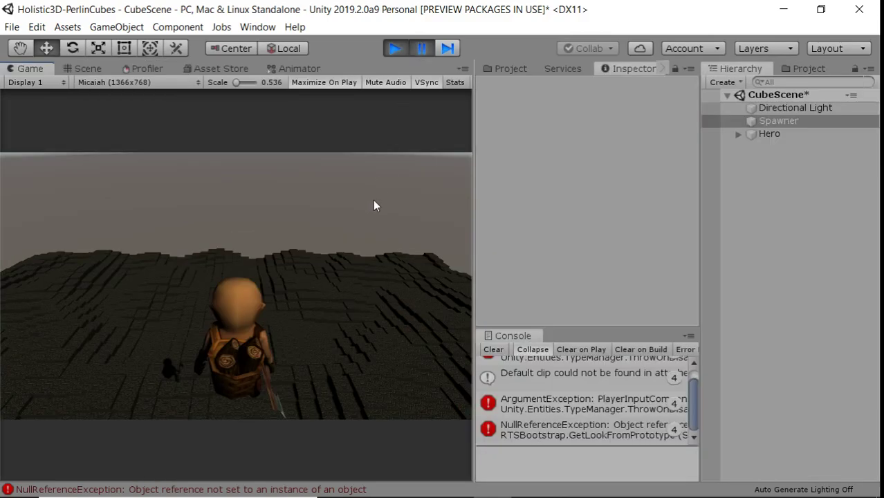
Step: Examine the whole ECS-generated cube terrain and the hero above it in the Scene view from several angles
click(88, 68)
click(262, 323)
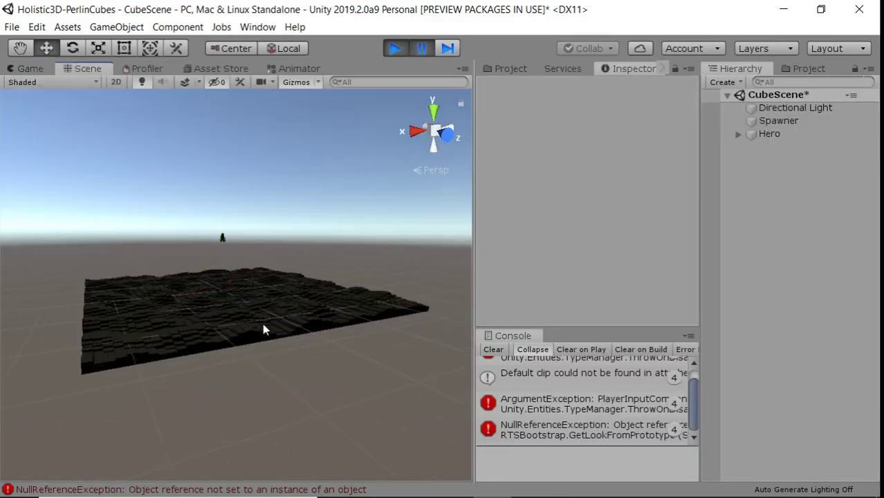
scroll(273, 332, up, 3)
scroll(284, 337, up, 3)
right_drag(231, 334, 272, 299)
middle_drag(271, 350, 291, 232)
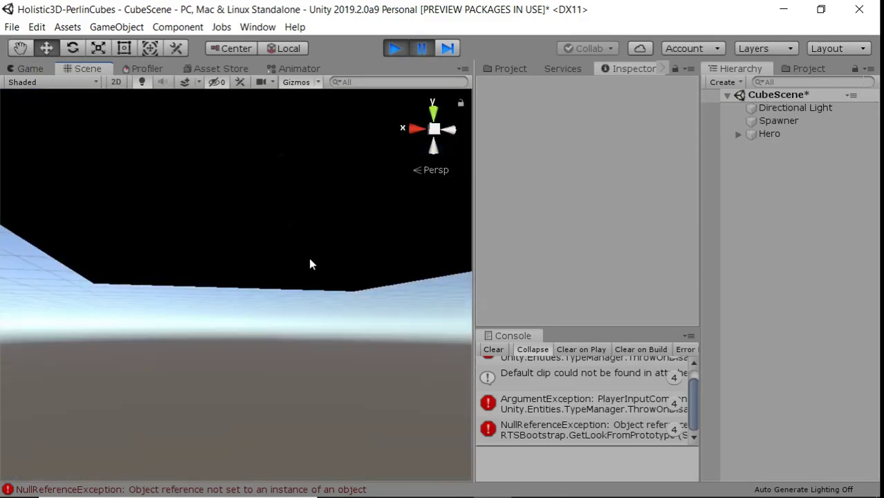
scroll(310, 263, down, 10)
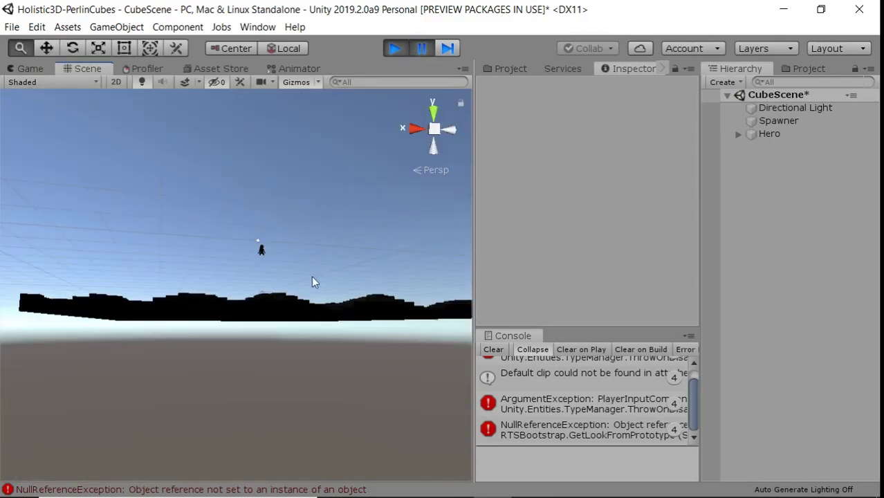
alt+drag(311, 282, 304, 385)
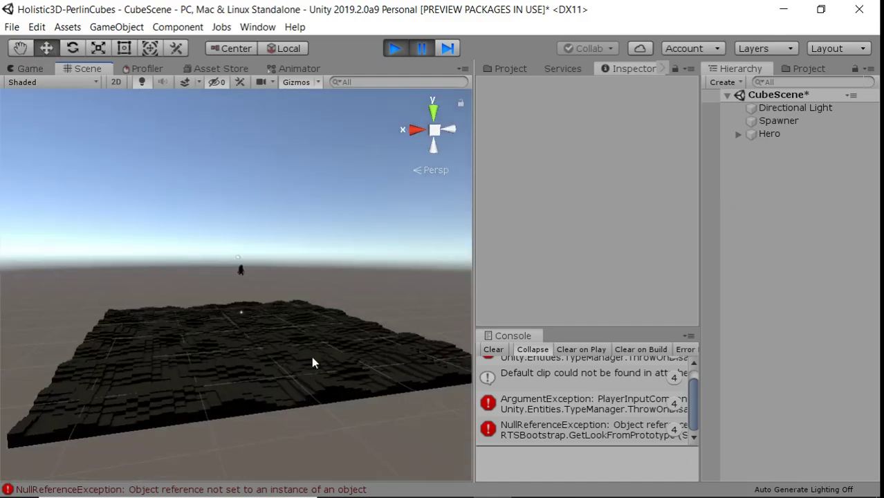
Step: Inspect the surface of the ECS-generated cubes beneath the hero at close range in the Scene view
scroll(311, 361, up, 5)
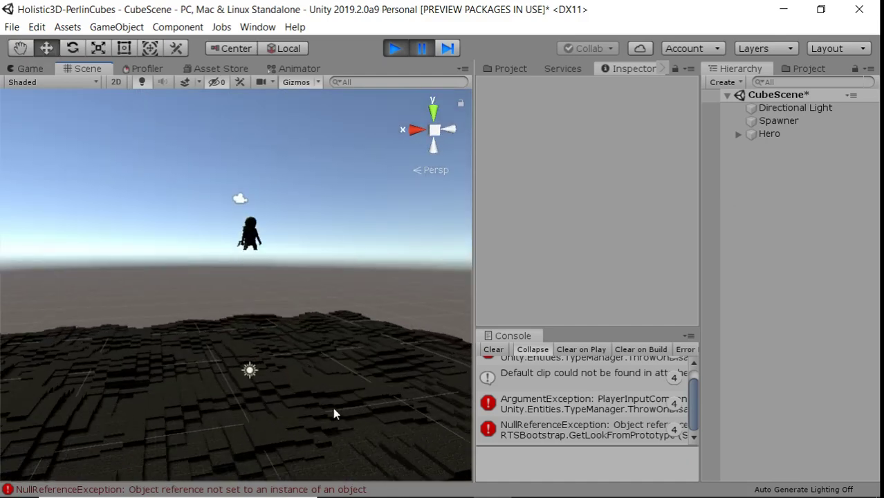
middle_drag(333, 408, 294, 297)
scroll(343, 358, down, 5)
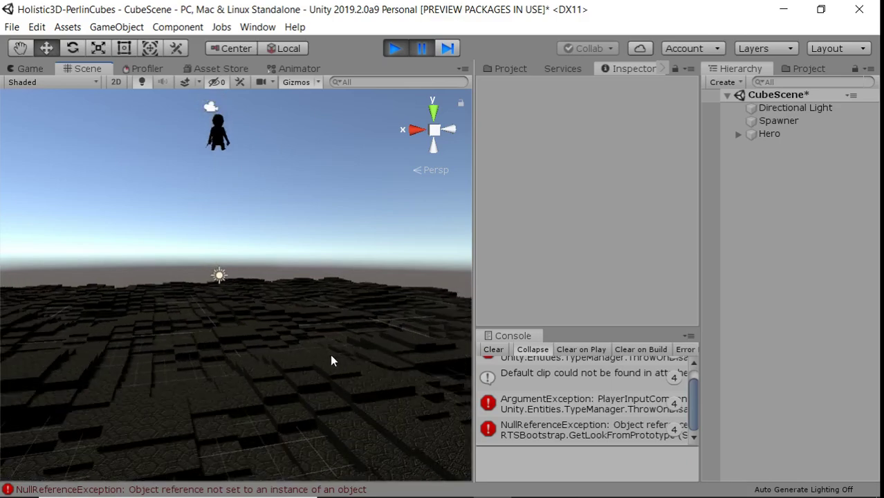
scroll(343, 371, up, 8)
scroll(343, 371, up, 3)
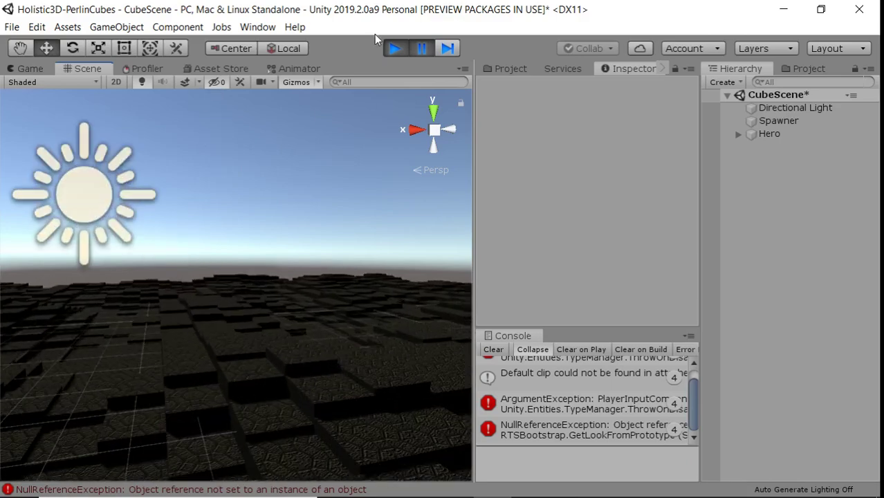
Step: Stop the scene and turn off Use ECS in the Spawner's Game Handler script
click(395, 48)
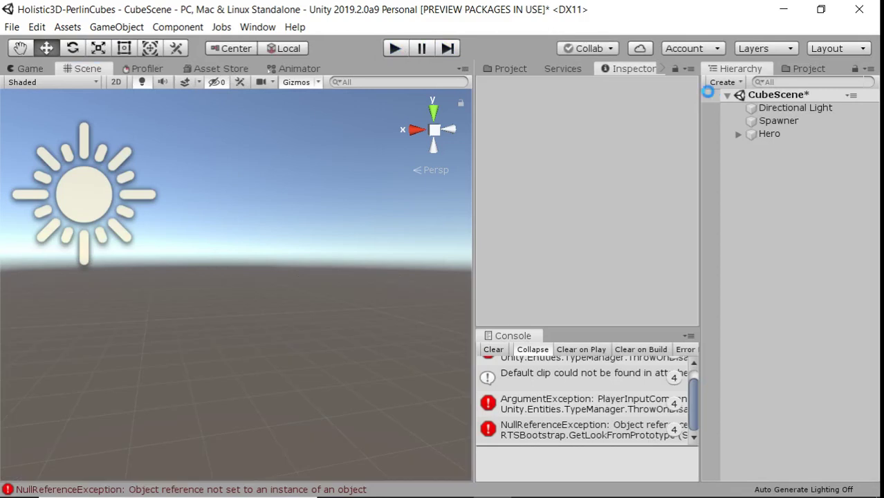
click(510, 68)
click(803, 123)
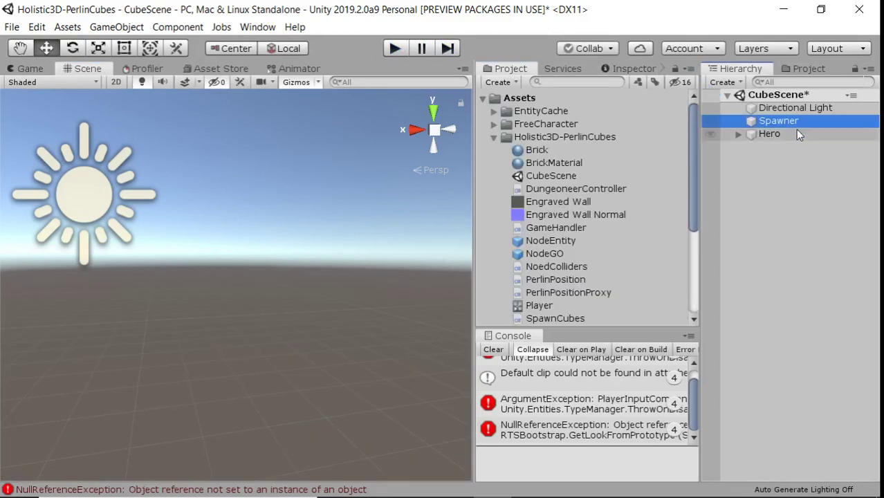
click(630, 68)
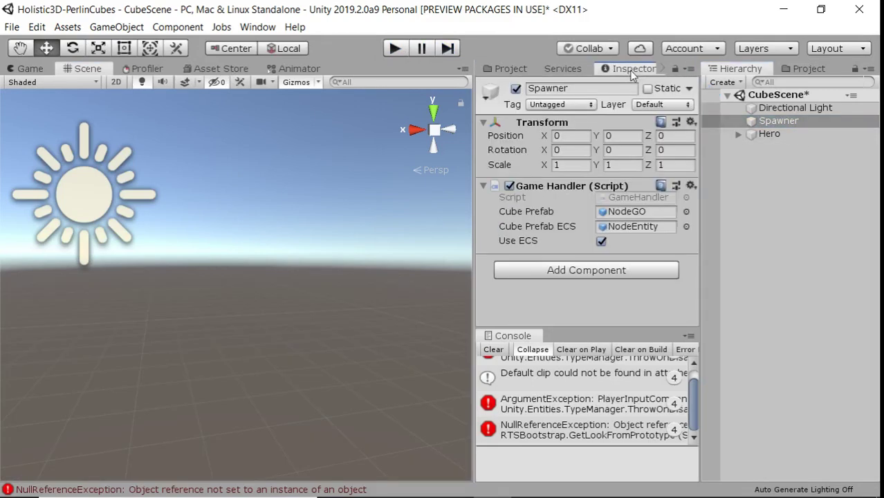
click(601, 241)
Step: Run the scene without ECS, pause it, and inspect the cube terrain's colliders in the Scene view
click(394, 48)
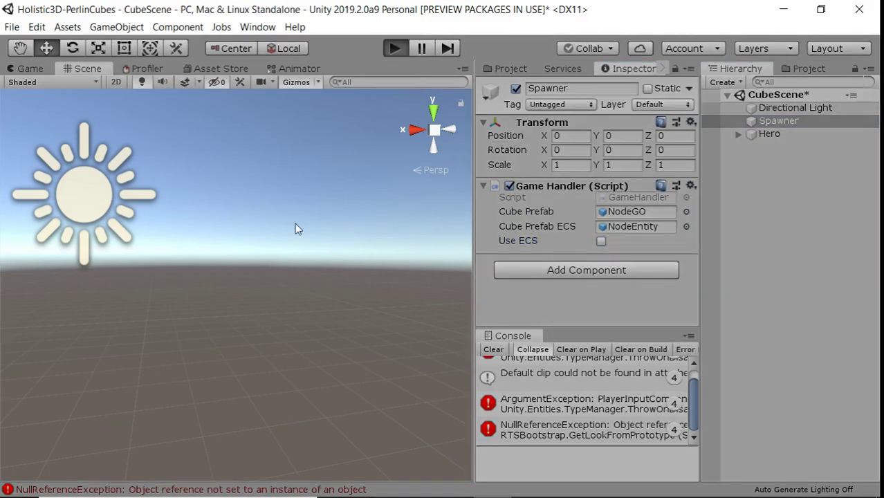
click(422, 47)
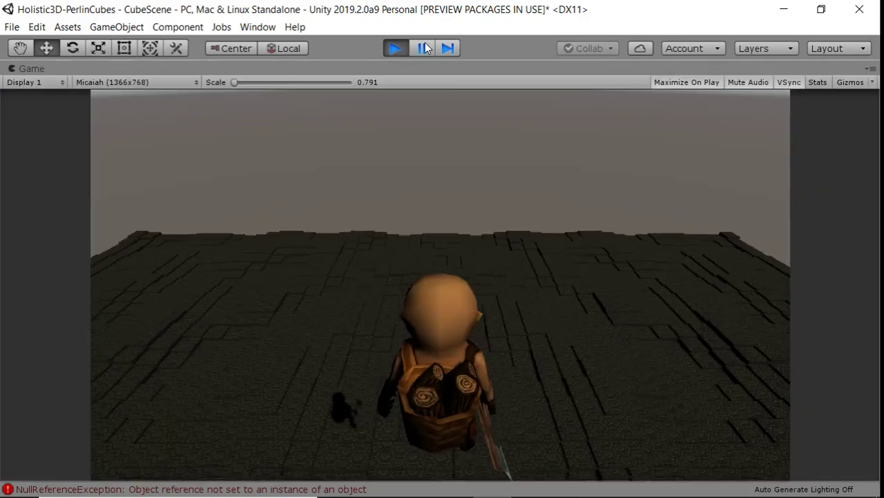
scroll(257, 305, down, 10)
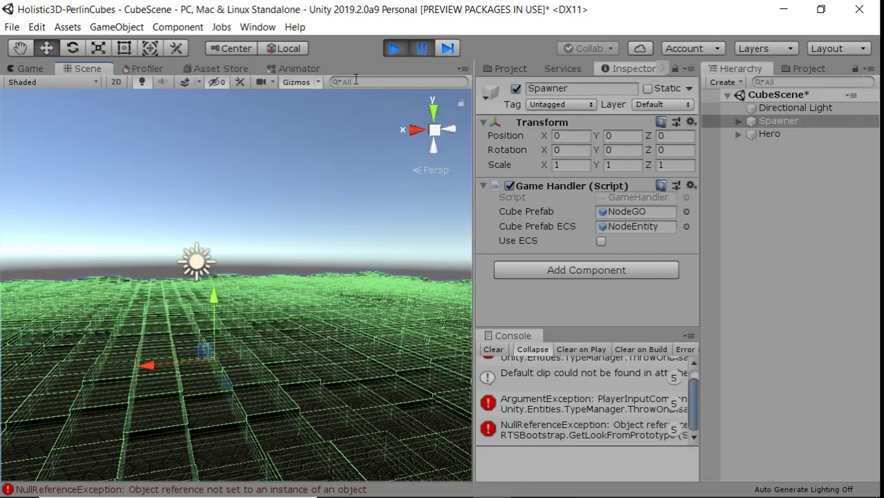
Step: Hide the gizmos in the Scene view so the terrain cubes are shown without their collider outlines
click(302, 82)
click(303, 83)
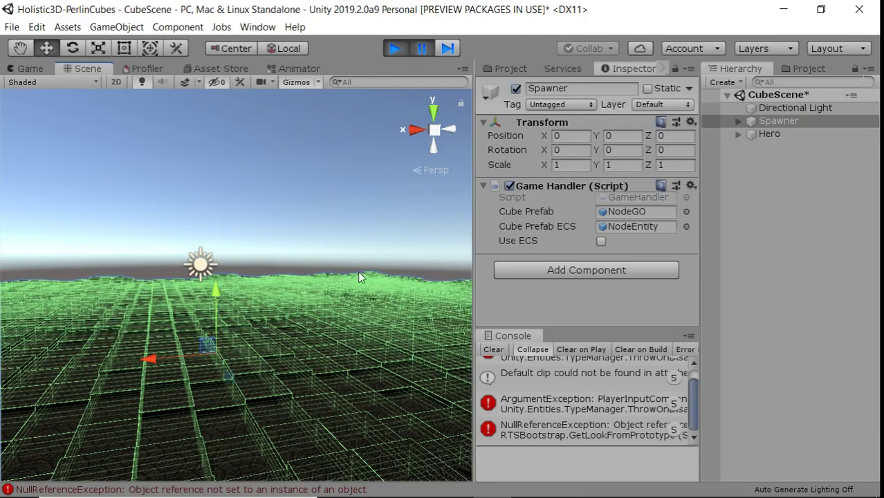
click(291, 82)
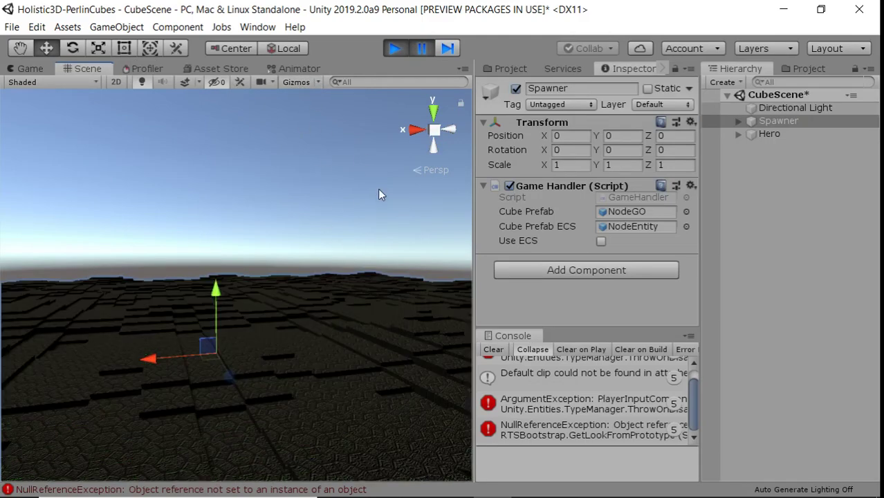
Step: Select several individual terrain cubes in the Scene view and find their NodeGO(Clone) entries in the Hierarchy
click(312, 380)
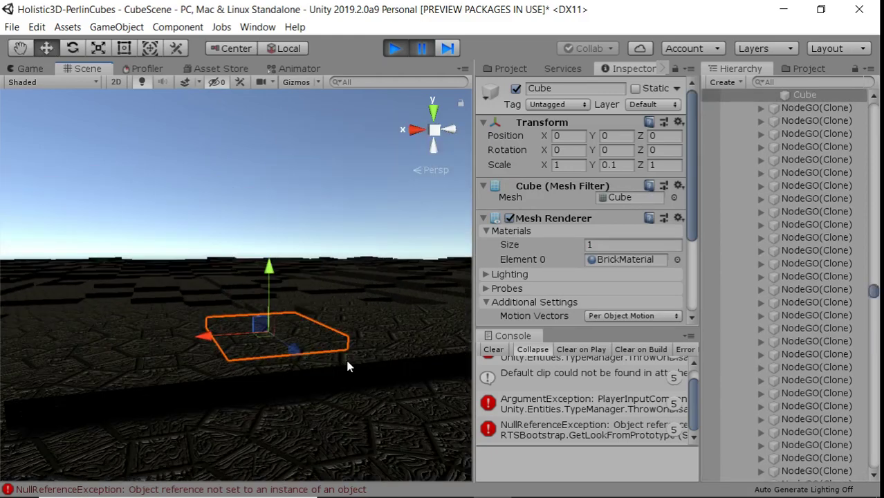
scroll(348, 366, down, 2)
click(388, 344)
scroll(348, 273, down, 2)
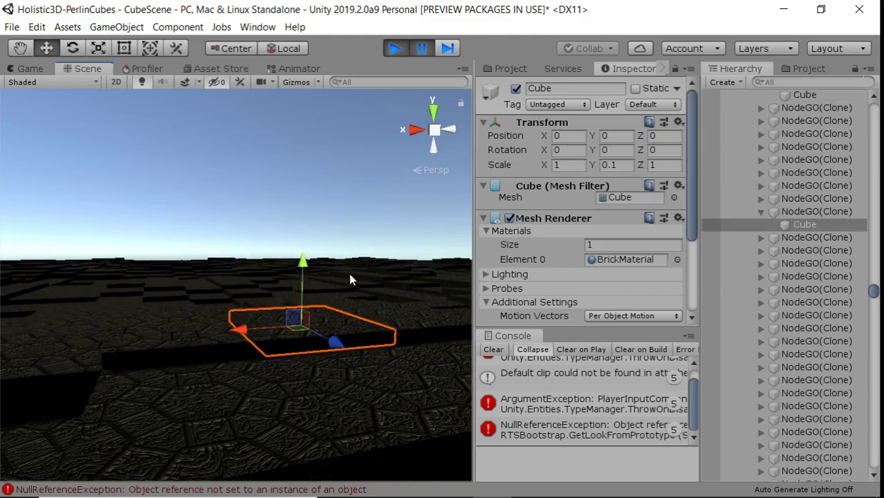
right_drag(348, 274, 339, 408)
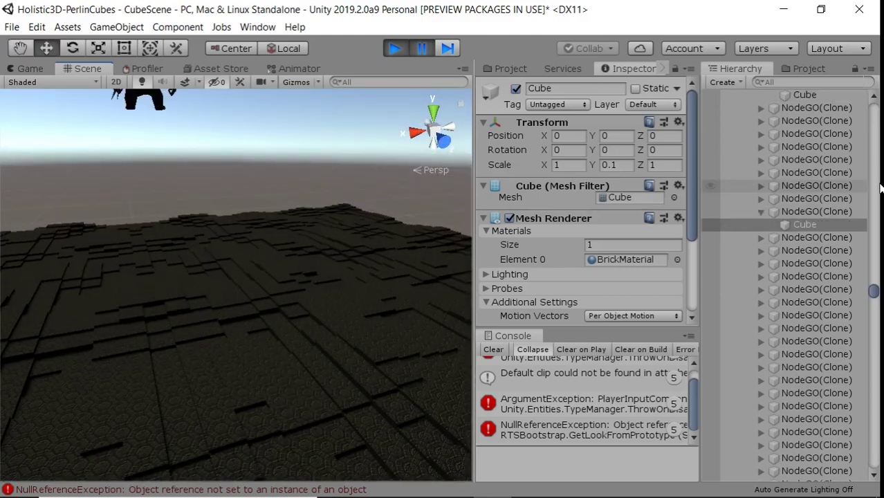
scroll(875, 225, up, 5)
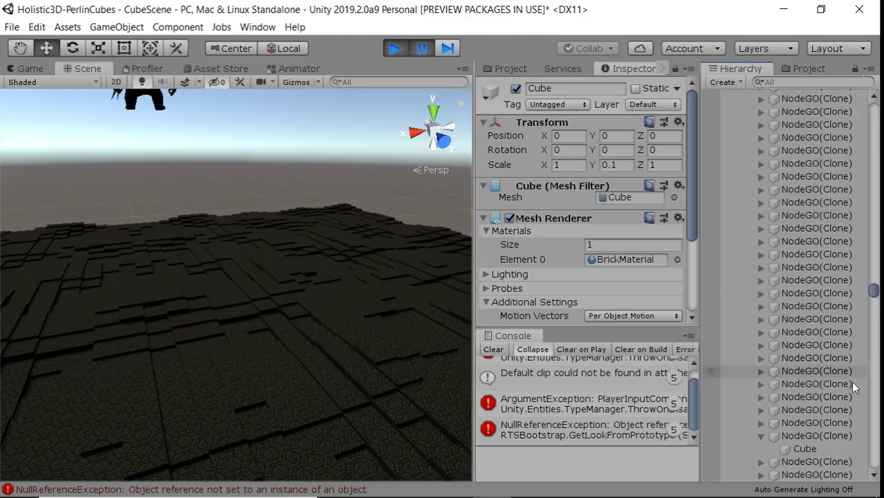
click(257, 422)
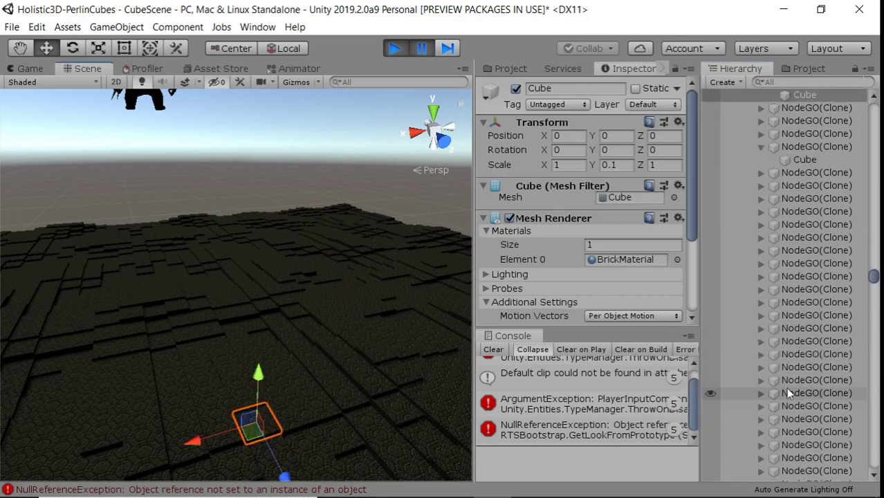
click(337, 432)
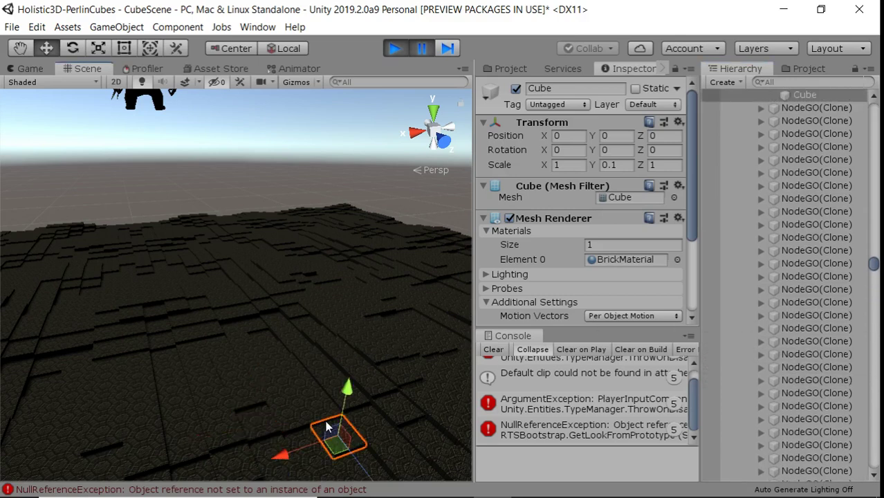
scroll(867, 376, up, 9)
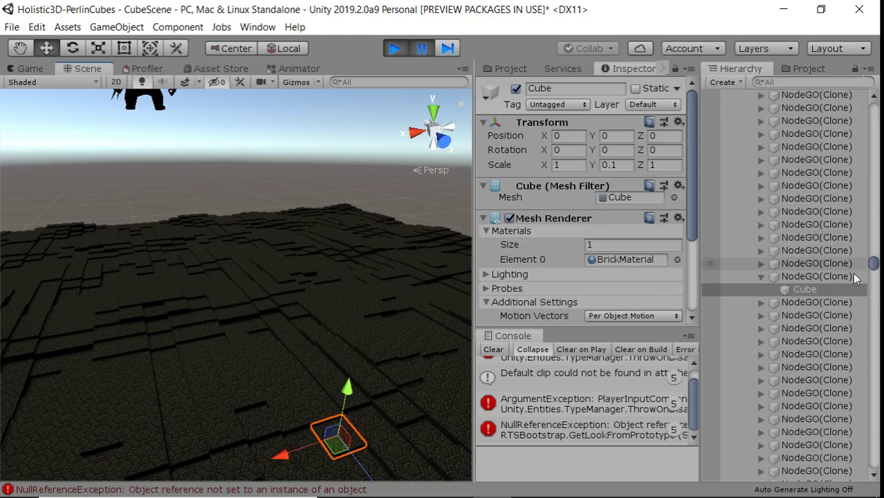
Step: Examine the selected cube's NodeGO(Clone) parent and the mesh, renderer and collider components of its Cube child
click(831, 275)
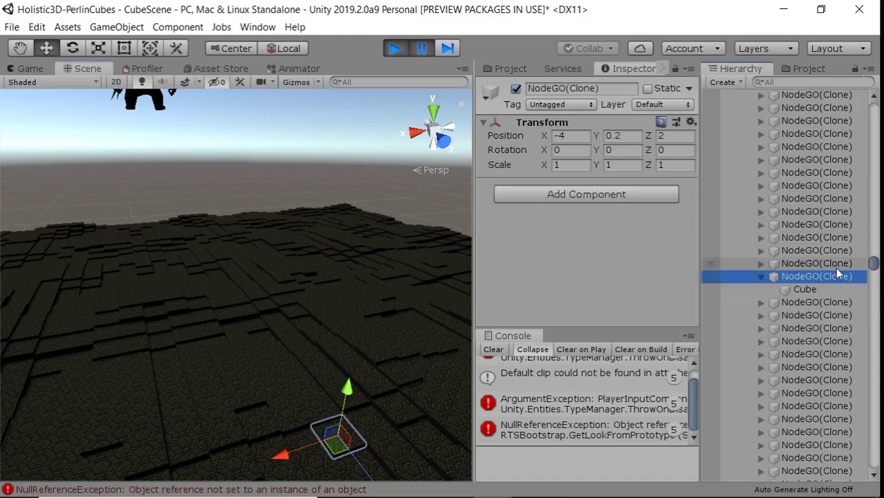
click(820, 290)
scroll(577, 214, down, 3)
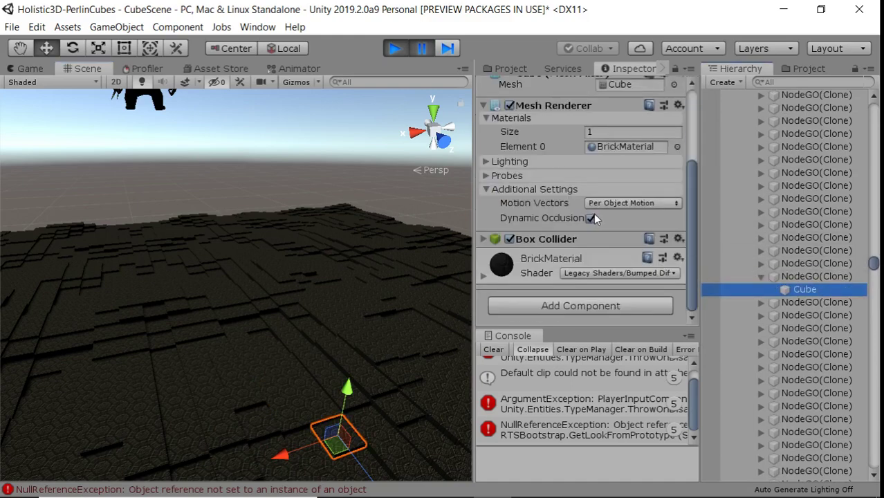
scroll(594, 214, up, 3)
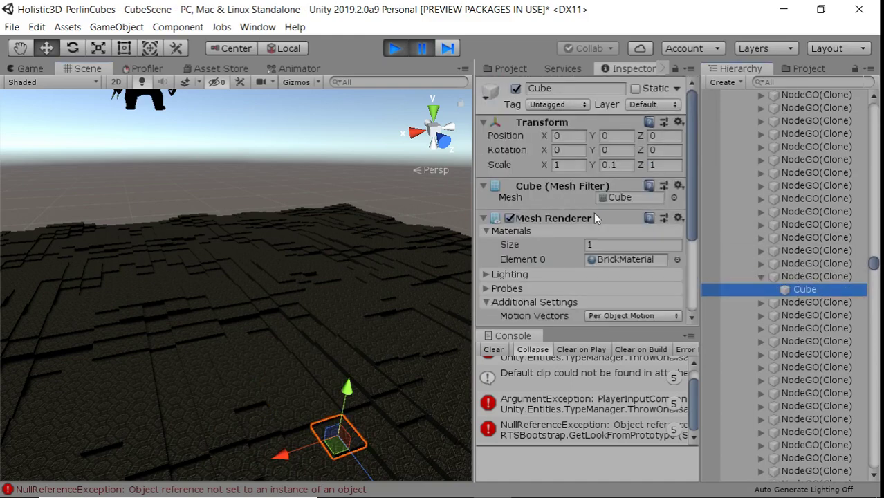
click(834, 277)
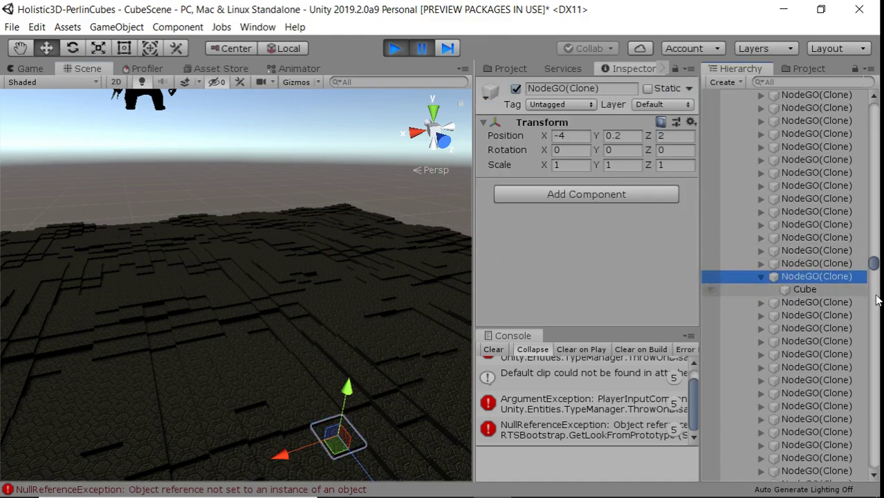
scroll(318, 361, down, 5)
scroll(305, 316, up, 4)
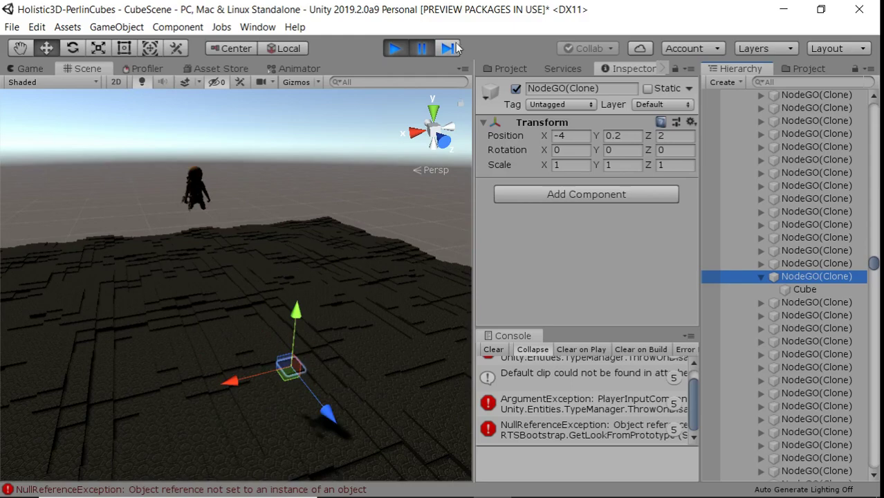
Step: Restart the scene with Use ECS still turned off
click(403, 49)
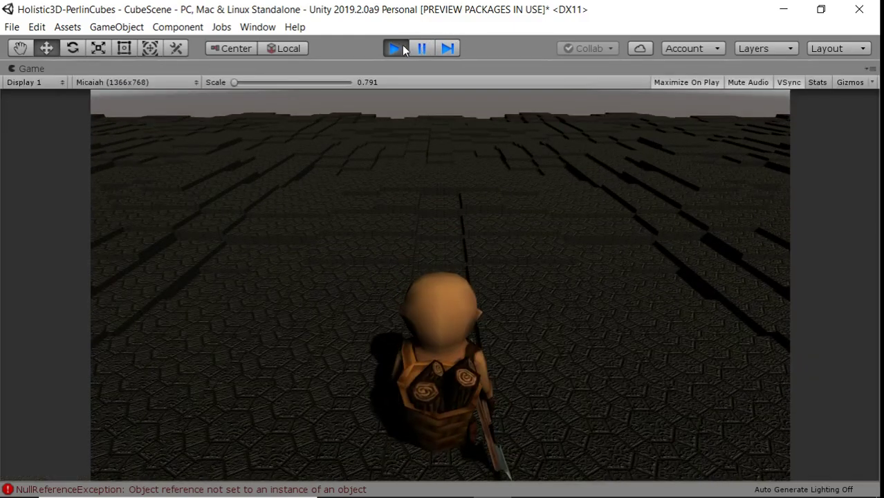
click(395, 48)
click(393, 46)
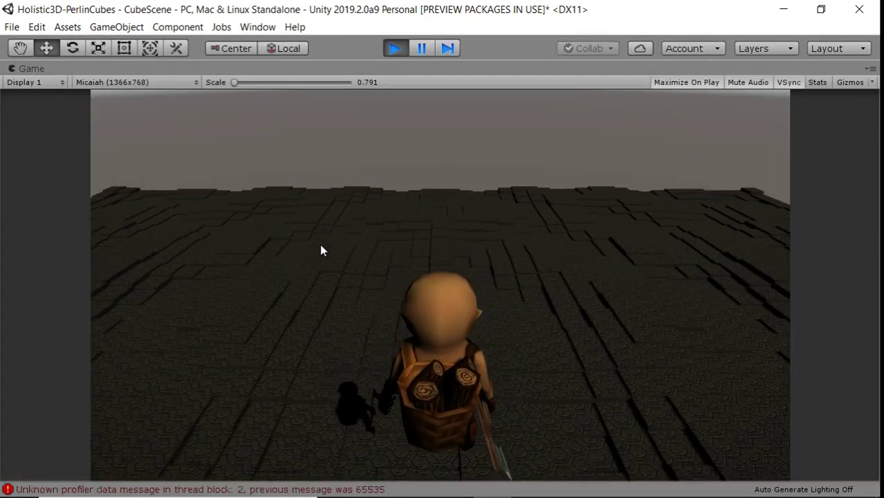
Step: Walk the hero across the non-ECS cube terrain, turning in both directions, and stop the scene
key(w)
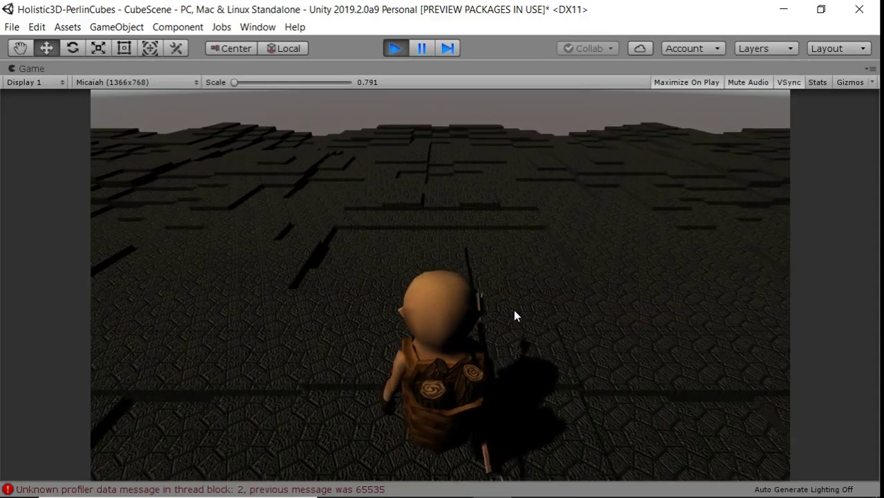
key(d)
key(w)
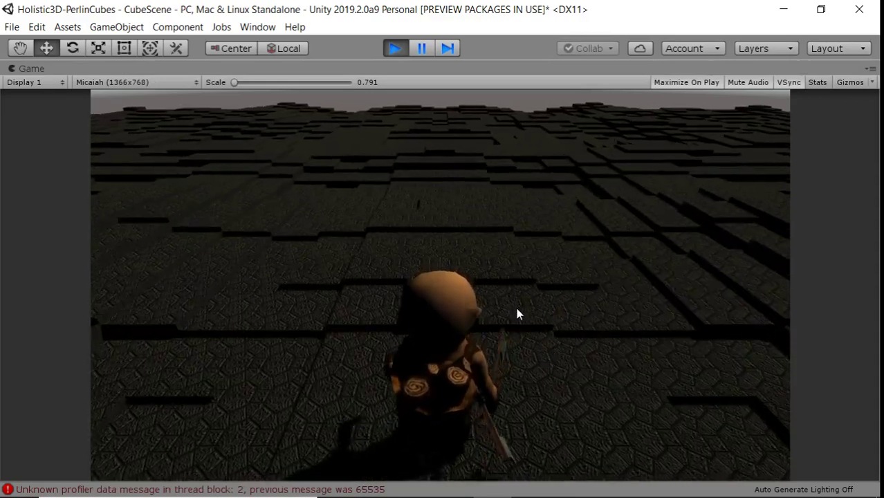
key(w)
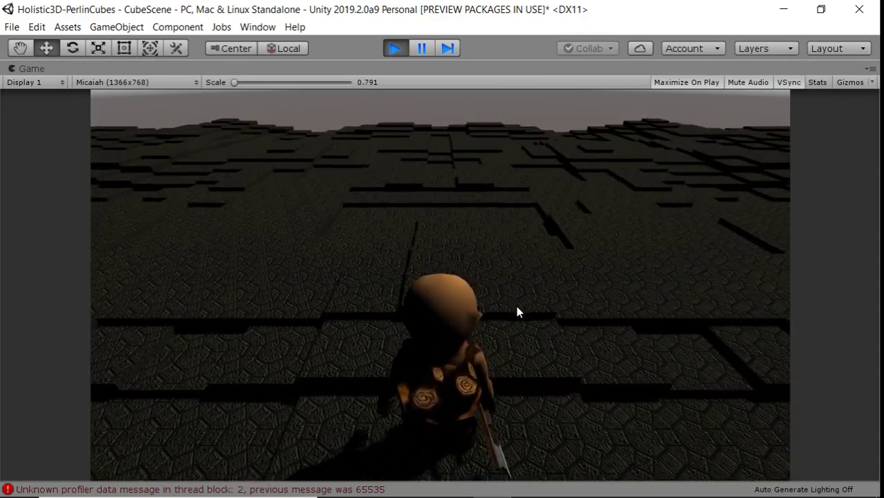
key(w)
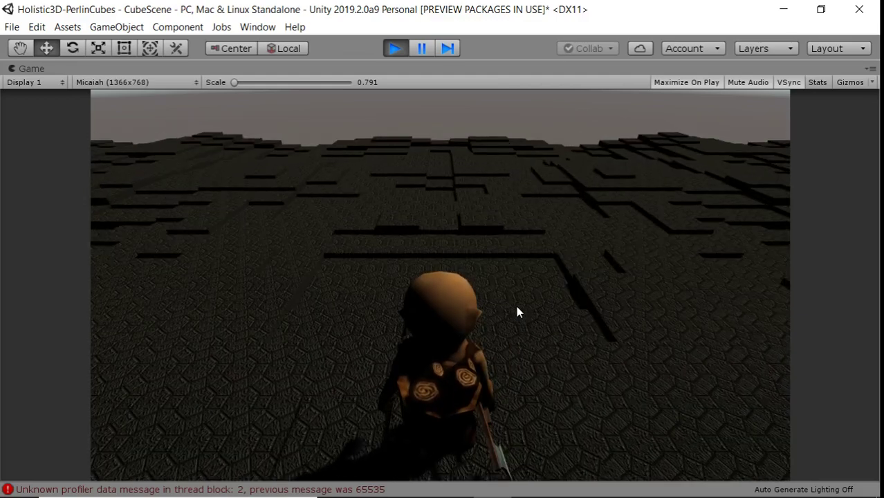
key(a)
key(w)
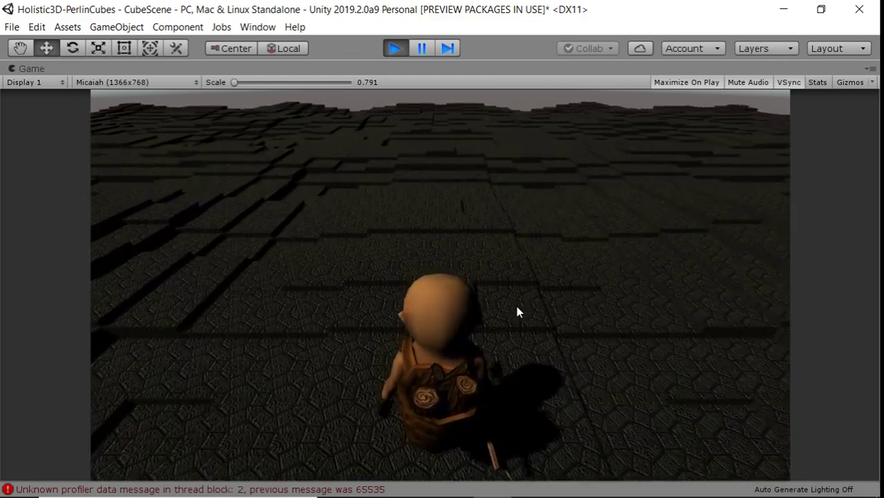
key(w)
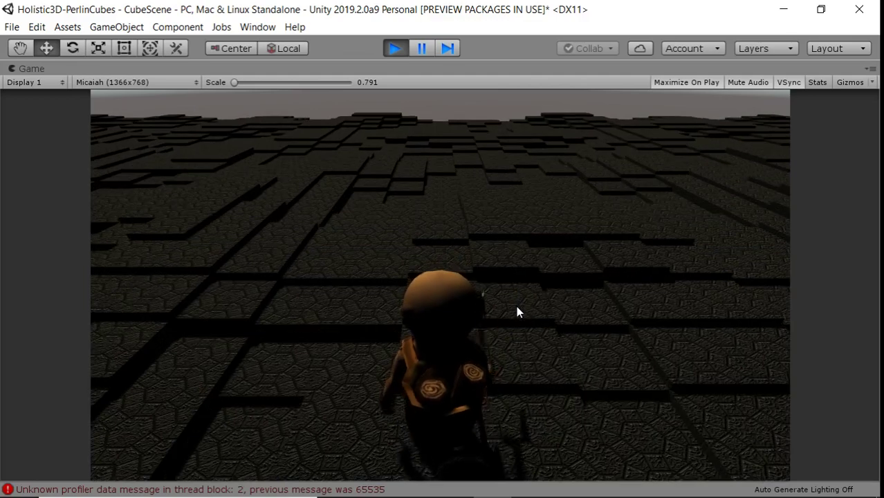
key(w)
key(d)
key(d)
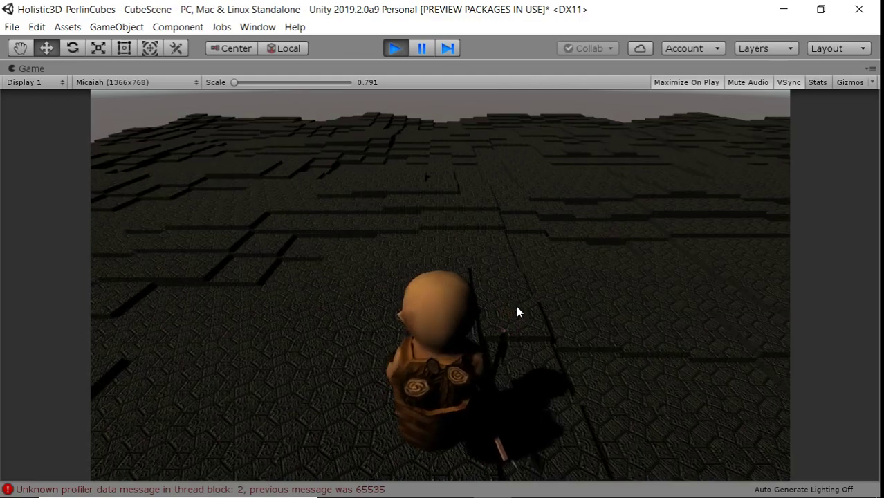
key(w)
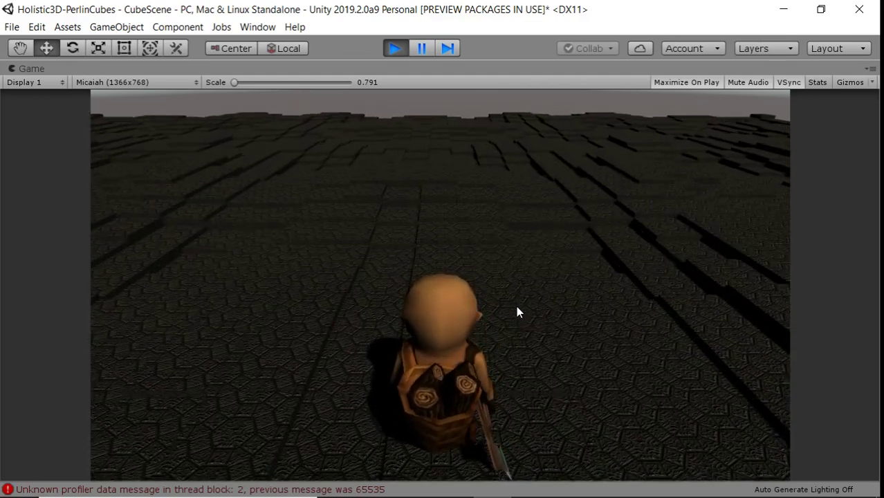
key(d)
key(w)
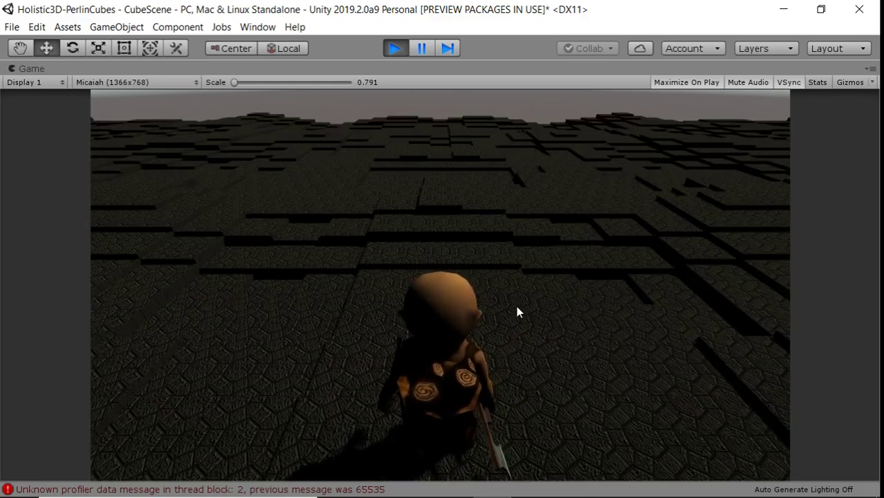
key(w)
key(w)
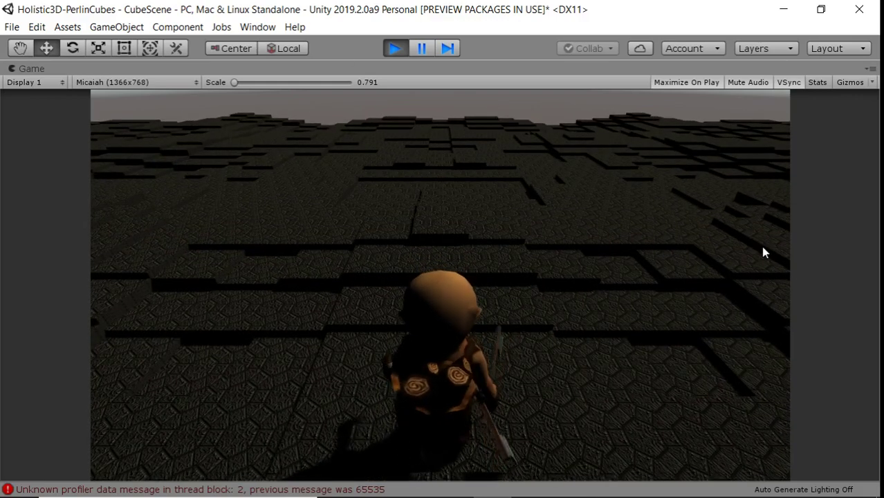
key(ctrl+p)
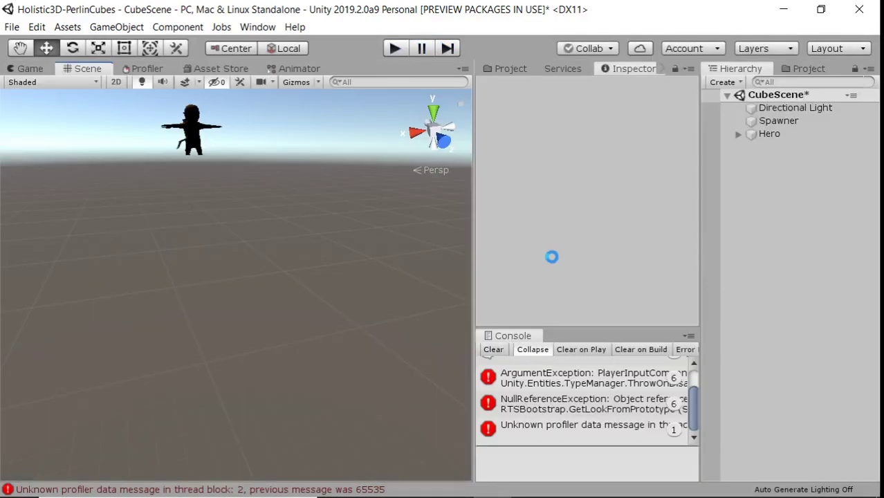
Step: Switch to the Movies & TV window with the paused _StartingHamlet video
key(alt+Tab)
key(alt+Tab)
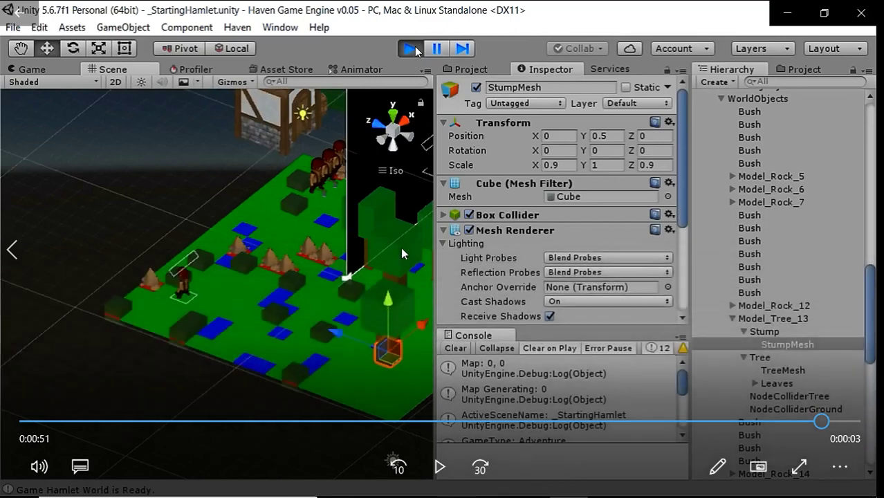
key(alt+Tab)
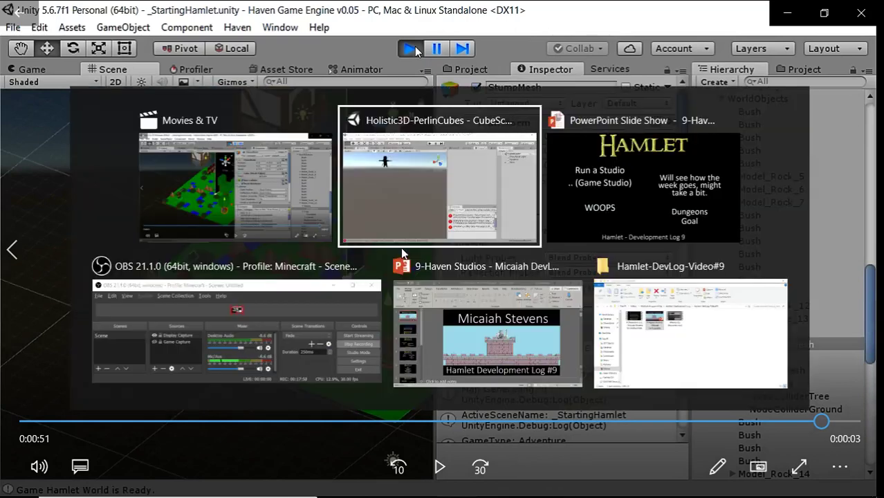
key(Tab)
key(Tab)
key(Tab)
key(Tab)
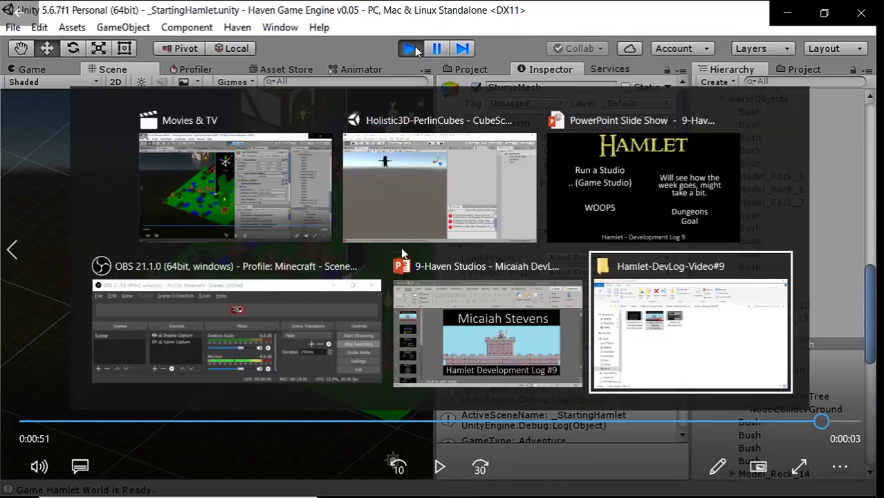
key(Tab)
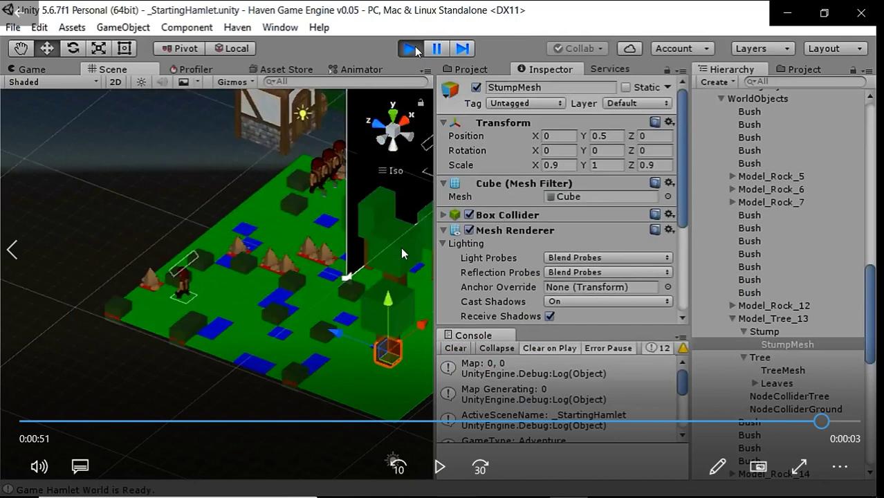
Step: Switch from the Movies & TV video to the Holistic3D-PerlinCubes project in Unity
mouse_move(483, 492)
key(alt+Tab)
key(alt+Tab)
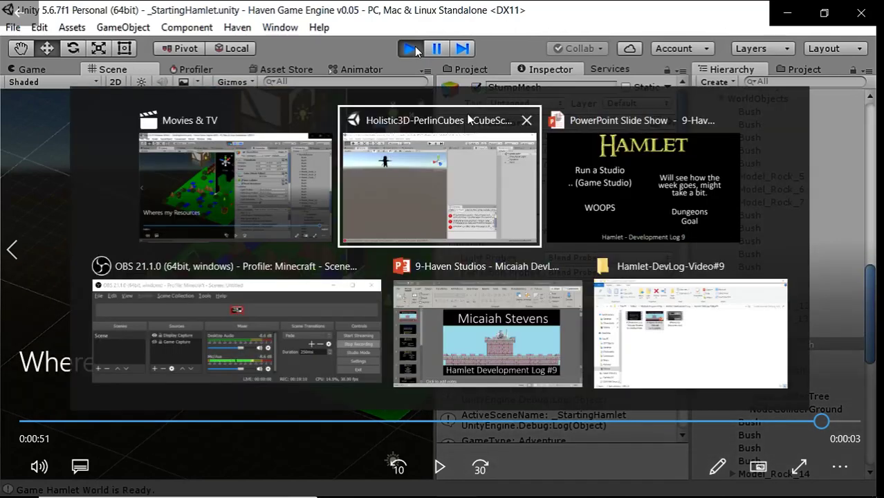